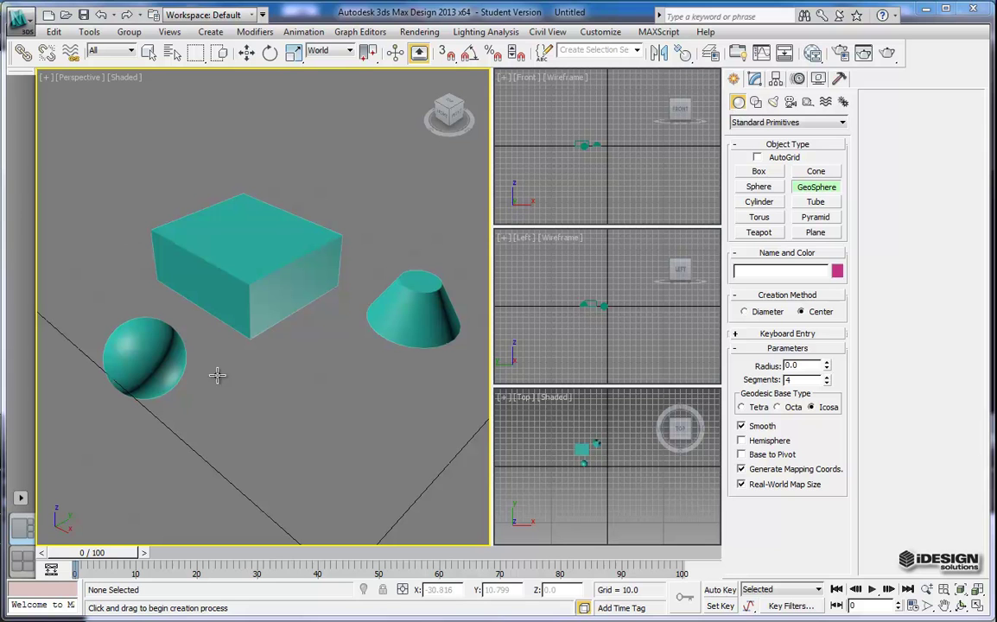
Select the box, cone and sphere in turn to check their names, then deselect everything
left_click(148, 52)
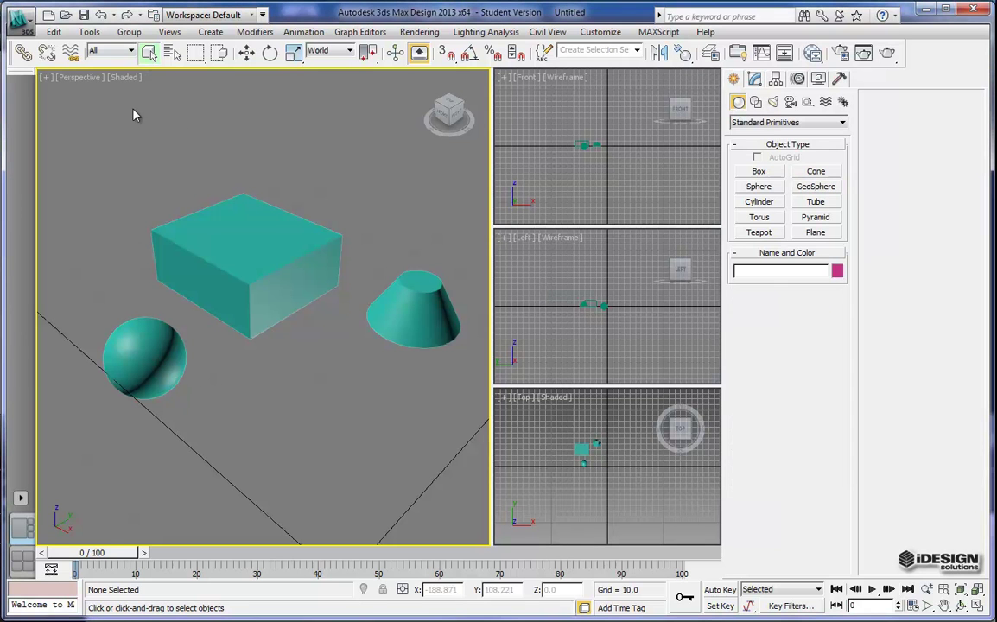
left_click(147, 333)
left_click(274, 234)
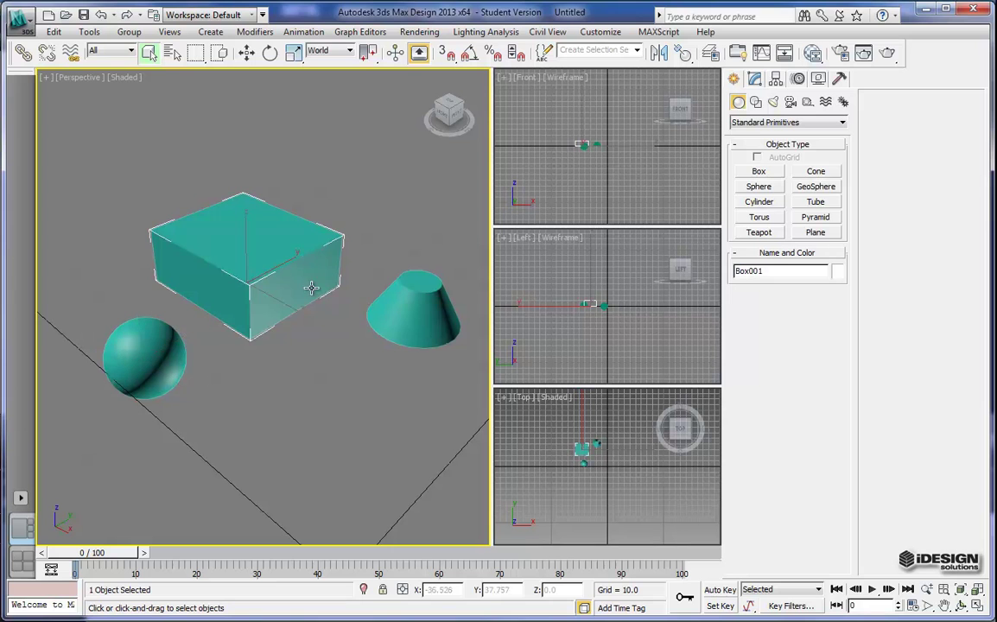
left_click(380, 301)
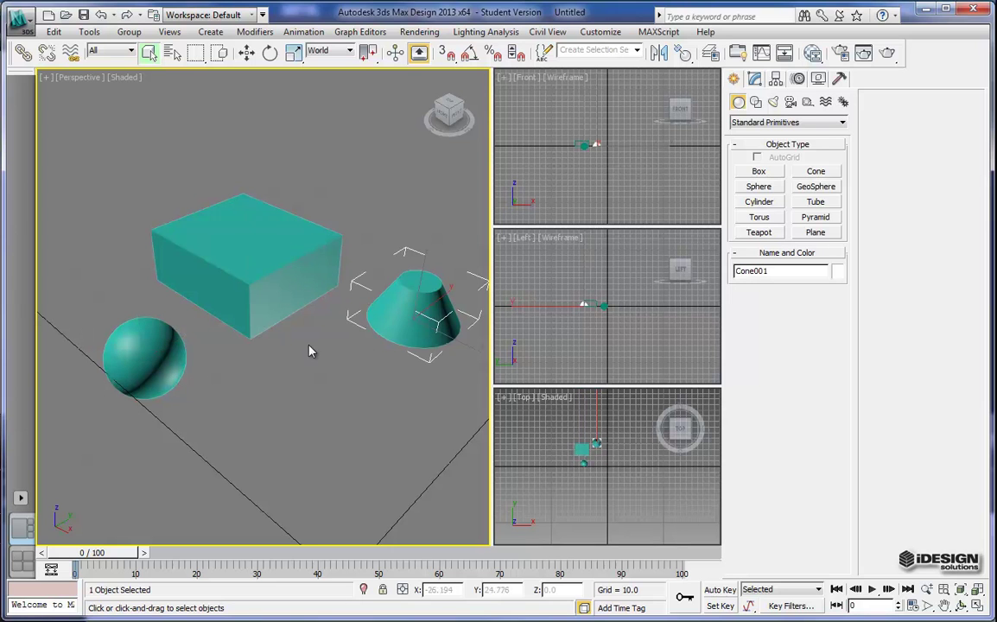
left_click(154, 355)
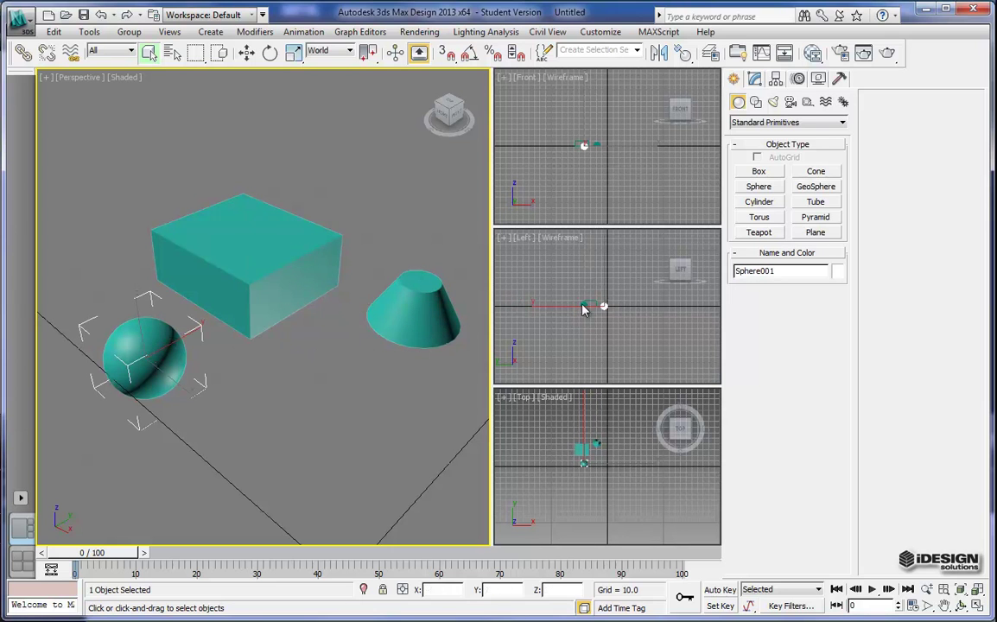
left_click(367, 330)
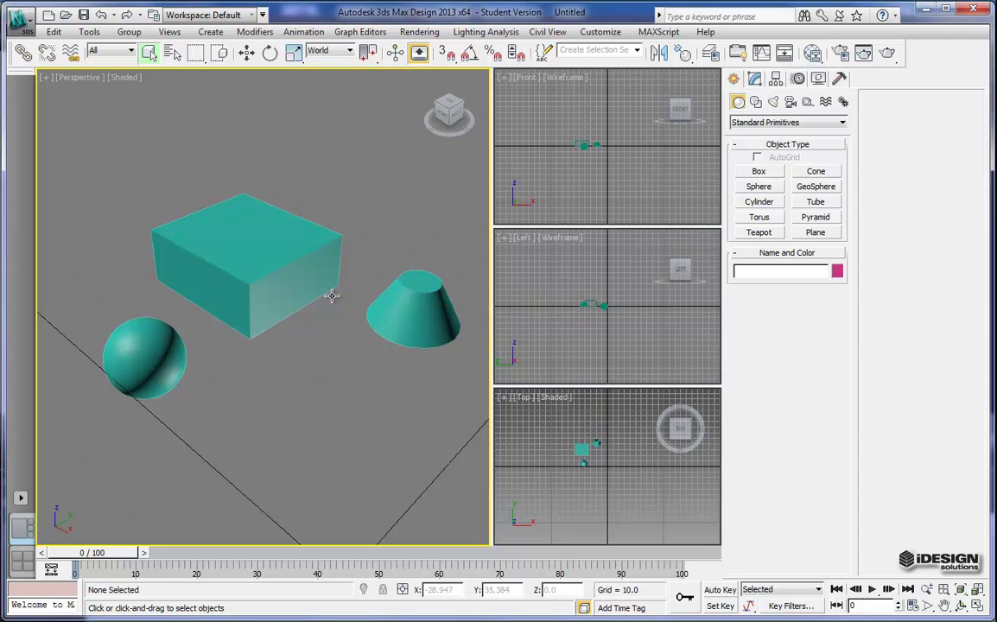
Browse the Create menu without creating anything, then open the Standard Primitives geometry category list
left_click(207, 35)
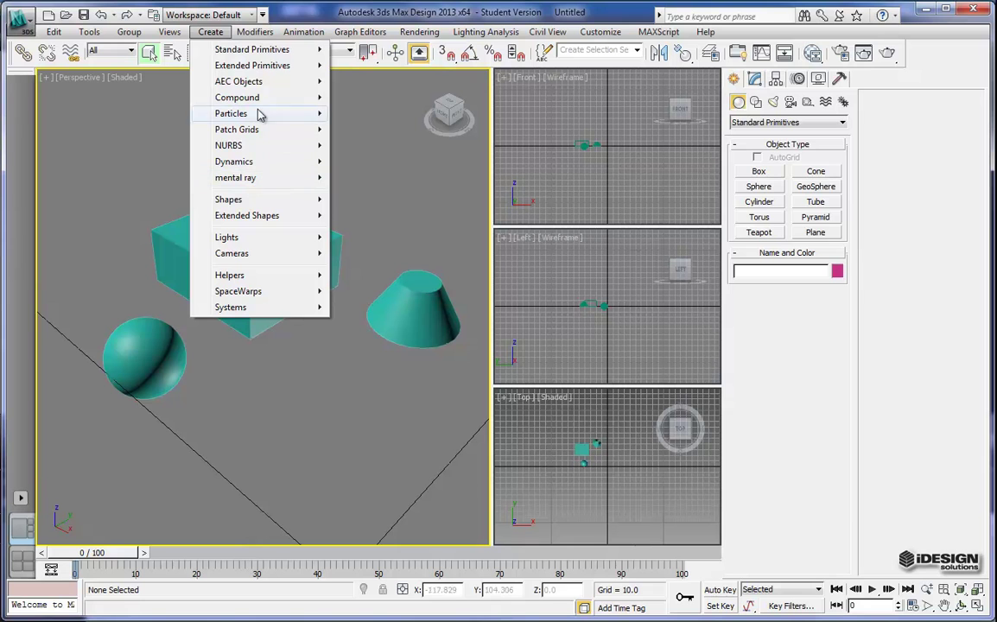
left_click(669, 77)
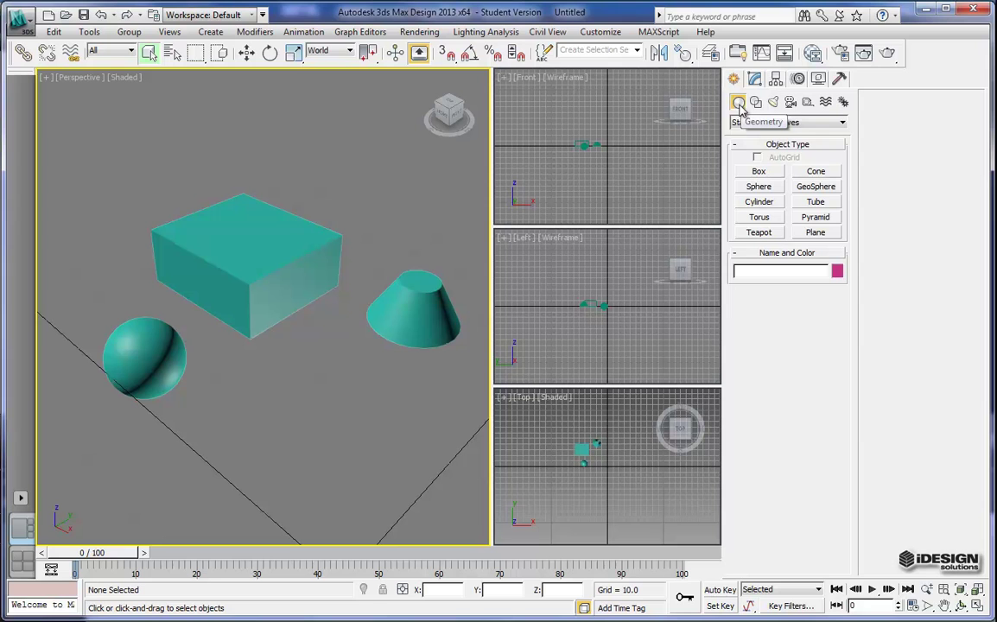
left_click(842, 123)
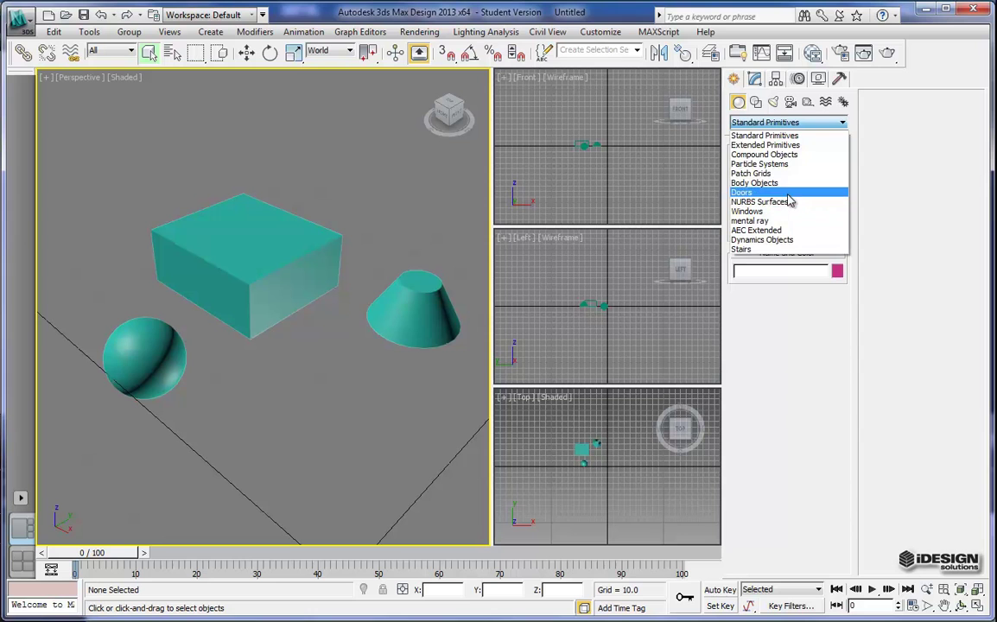
left_click(762, 136)
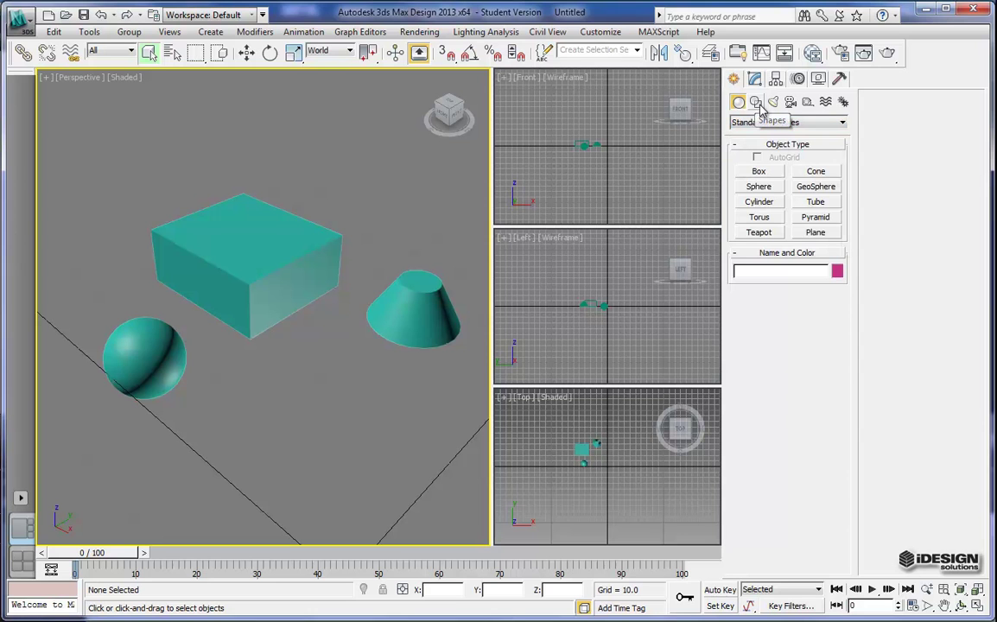
left_click(756, 102)
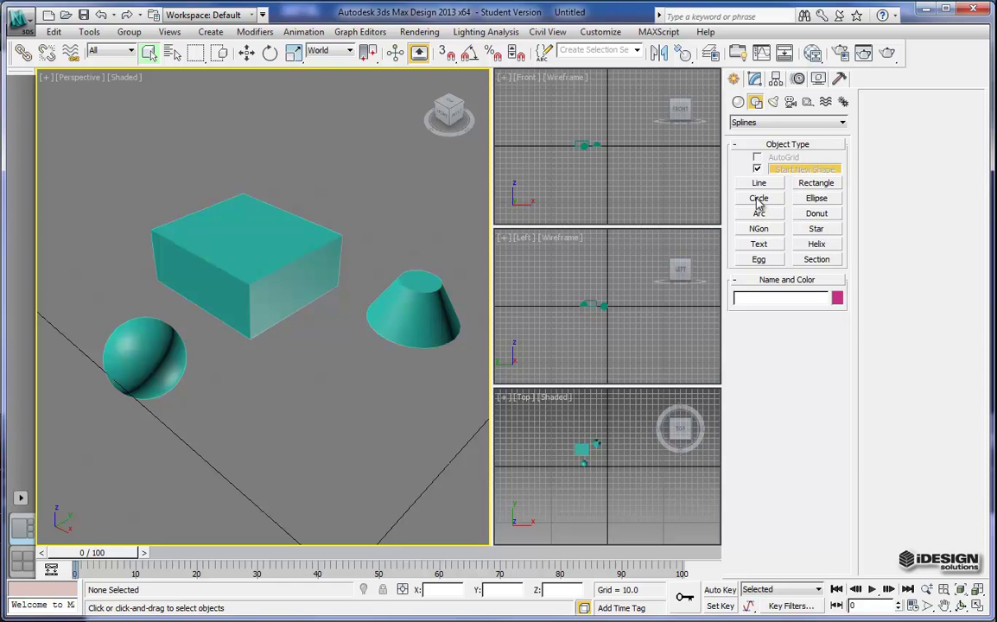
left_click(843, 124)
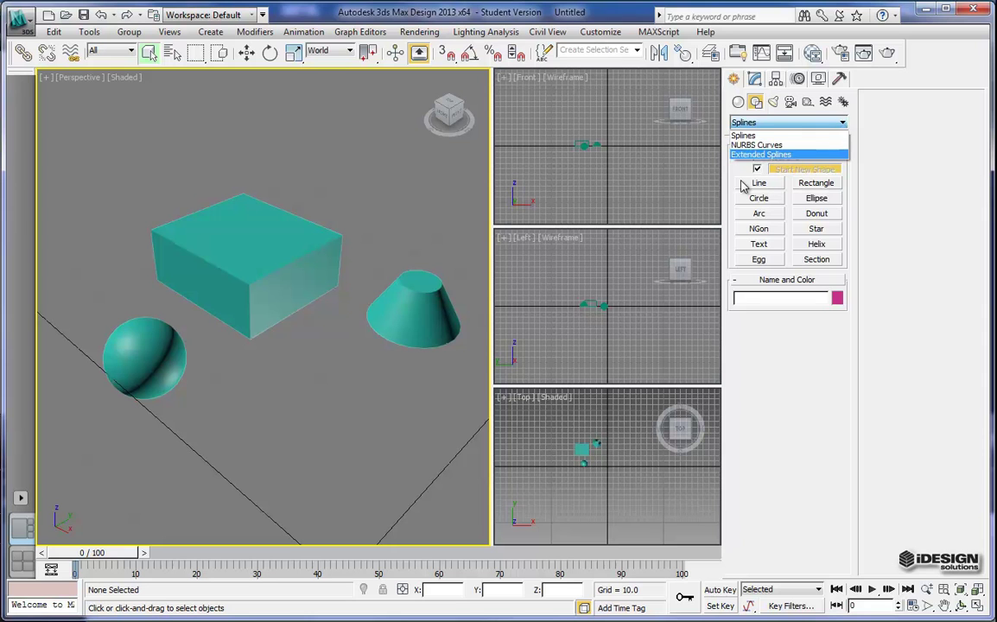
left_click(810, 318)
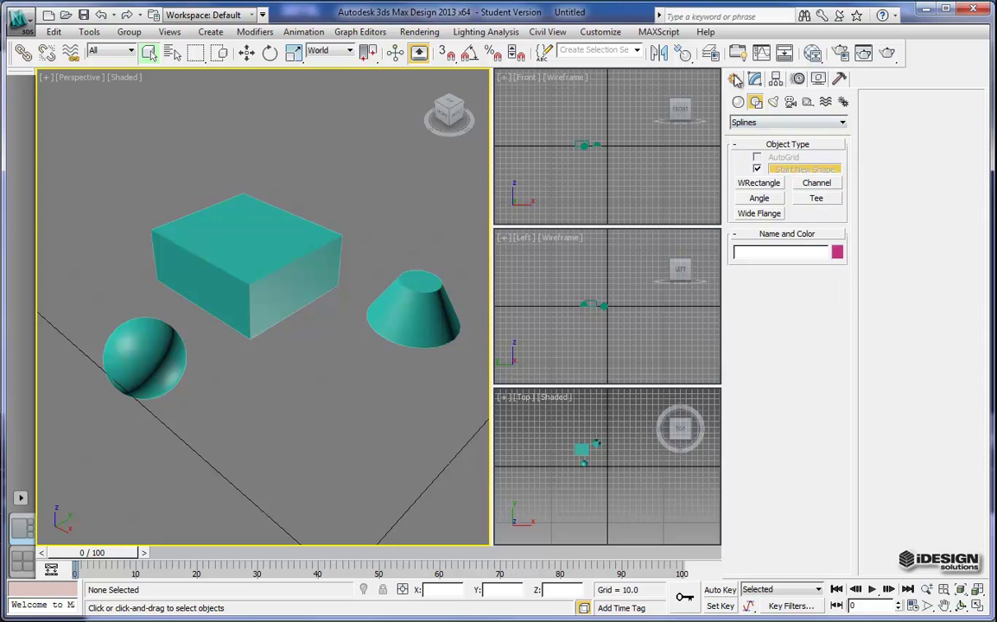
left_click(739, 103)
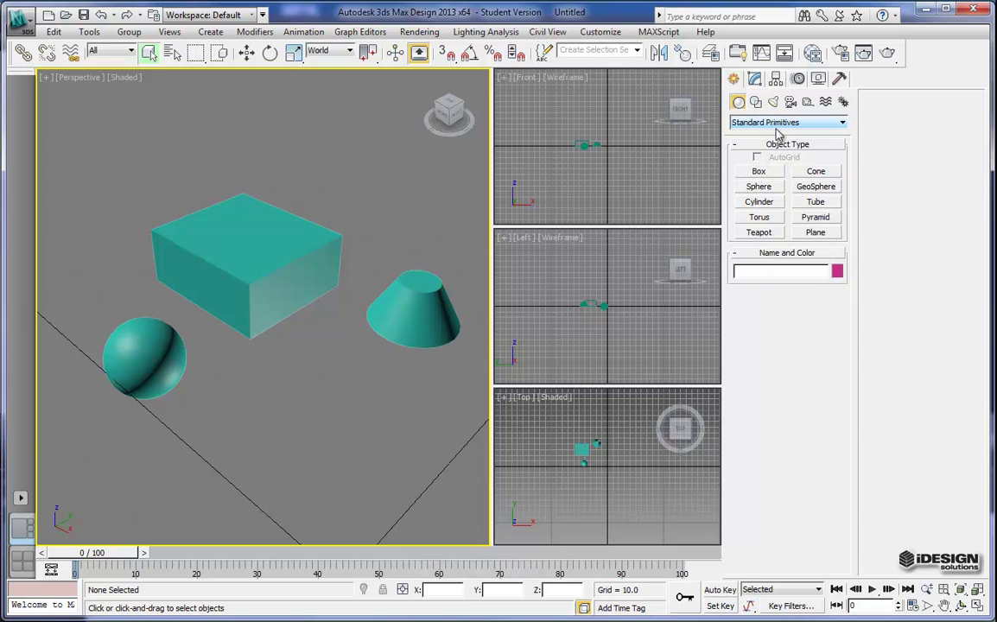
Draw a new box in front of the cone and give it height 12 and width 6
left_click(763, 173)
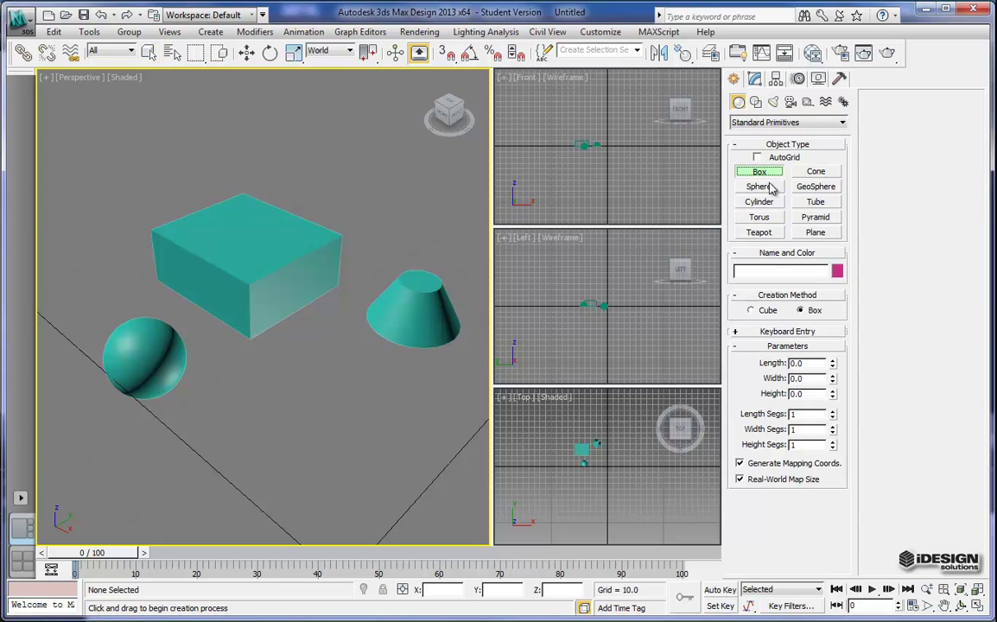
left_click_drag(263, 393, 414, 378)
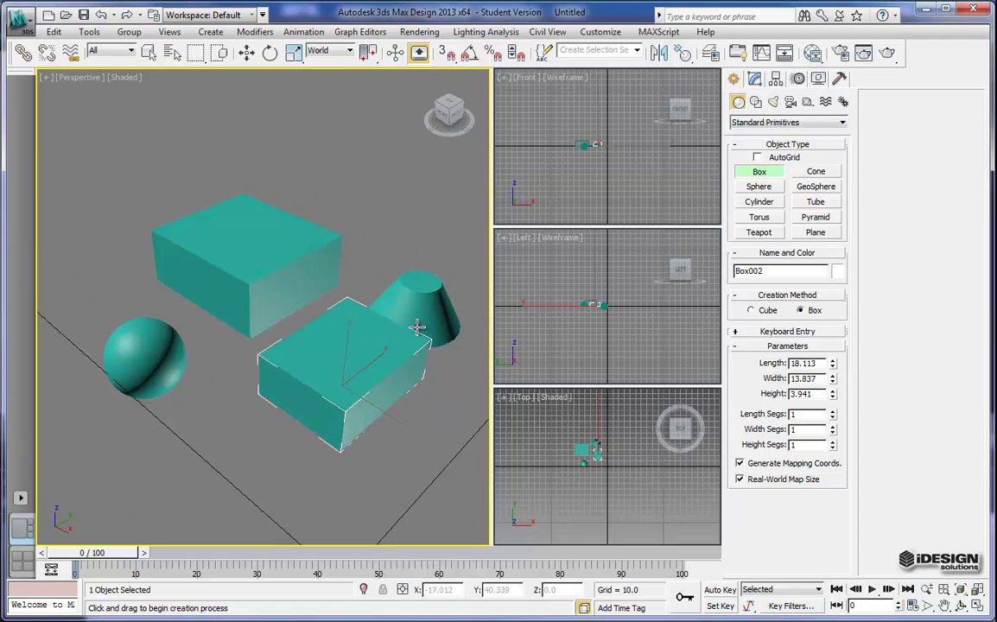
left_click(416, 407)
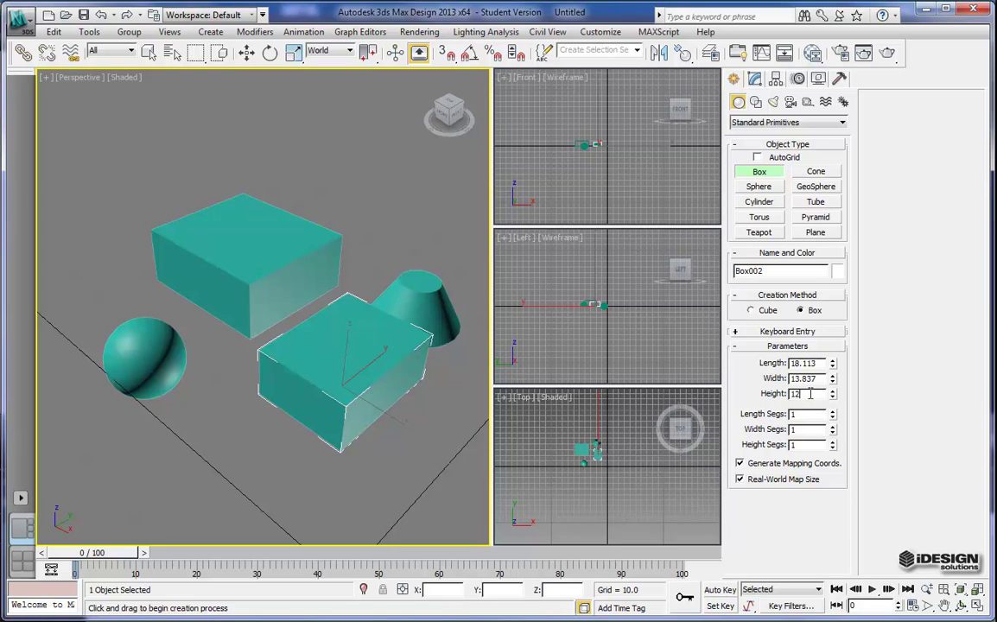
key("Return")
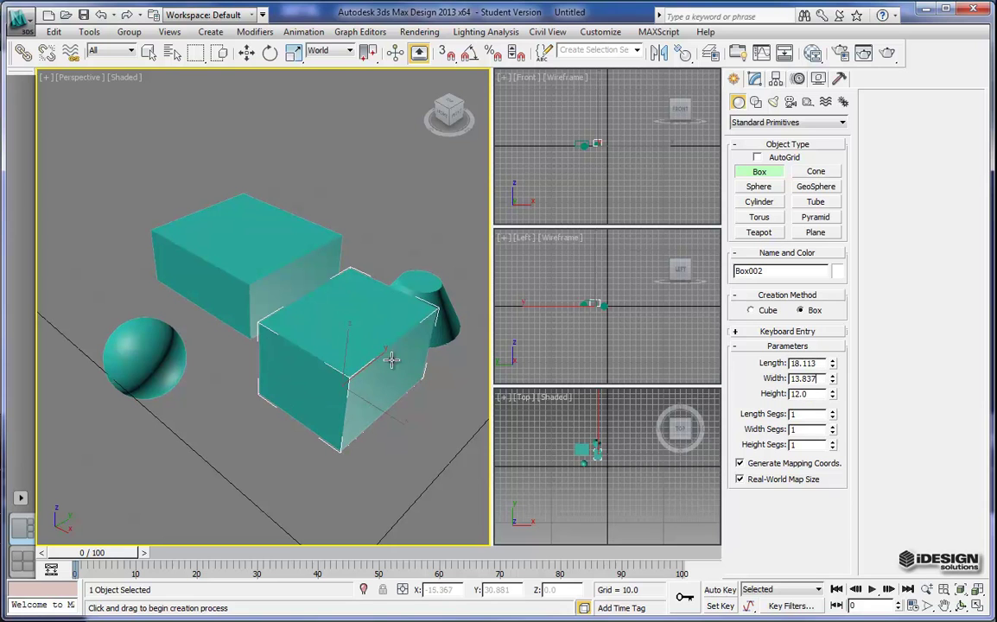
double_click(819, 378)
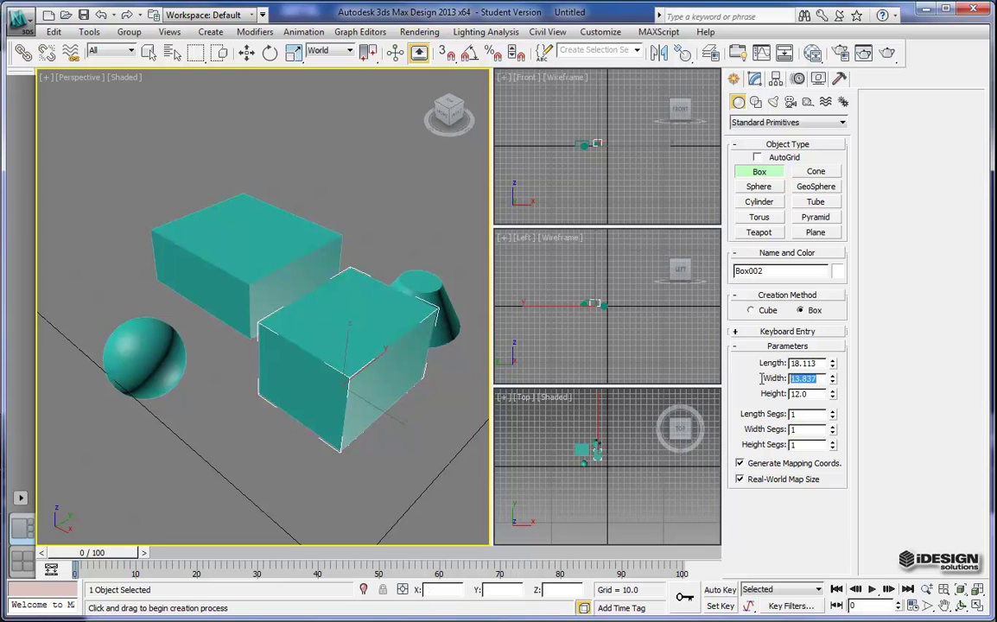
type("6")
key("Return")
left_click_drag(817, 365, 794, 365)
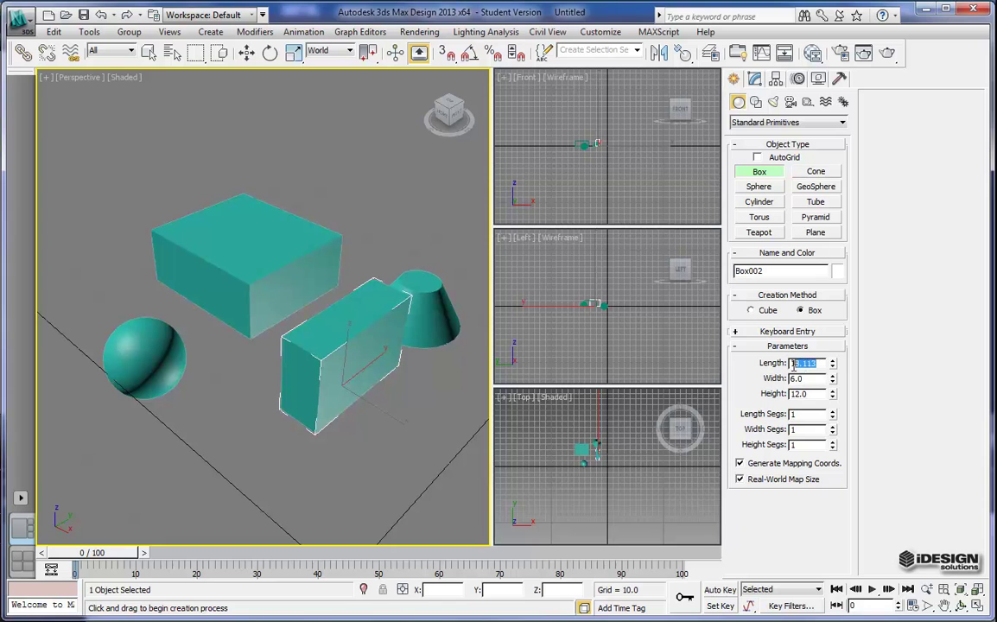
Set Box002's length to 12 and raise its segment count
type("12")
key("Return")
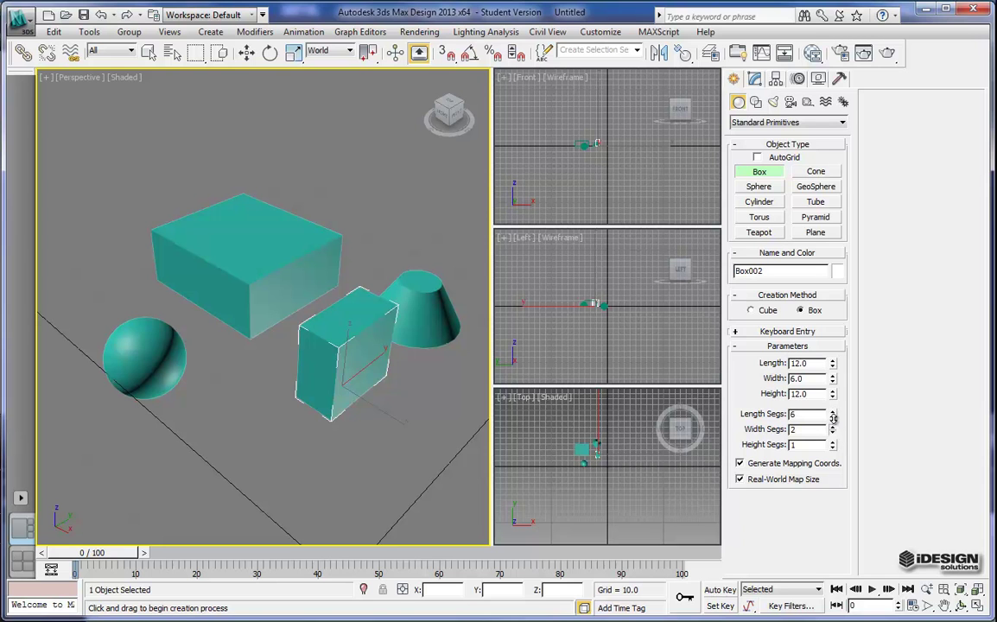
left_click(832, 441)
Switch the Perspective view to Shaded + Edged Faces display
key("F3")
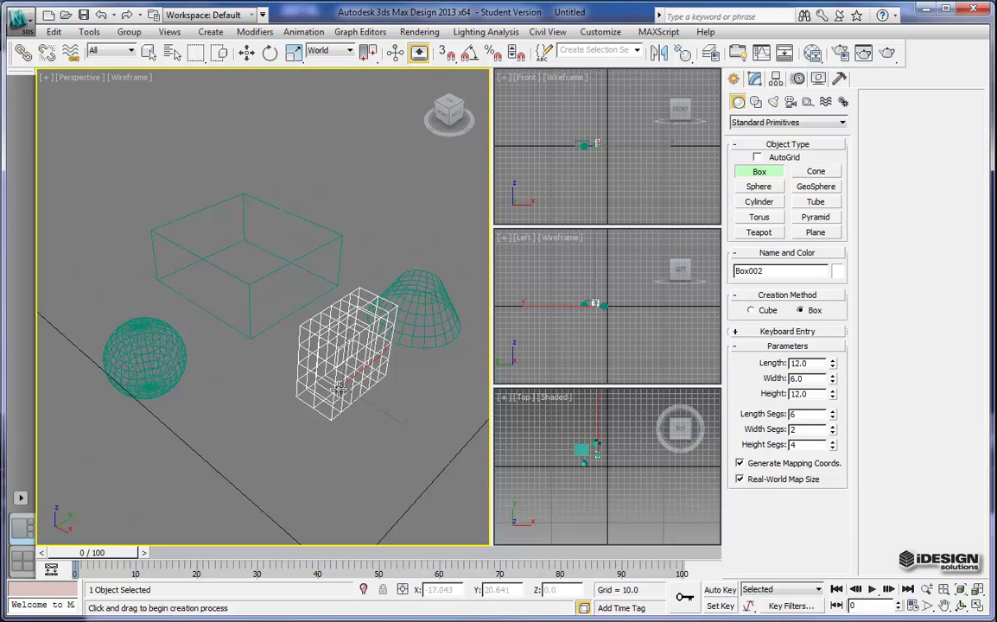
key("F3")
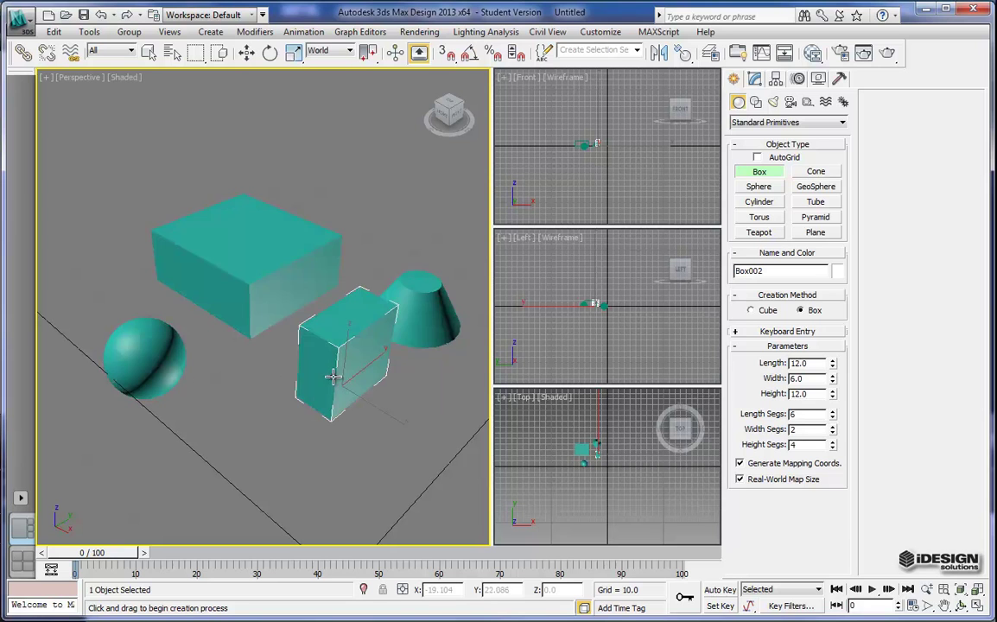
key("F4")
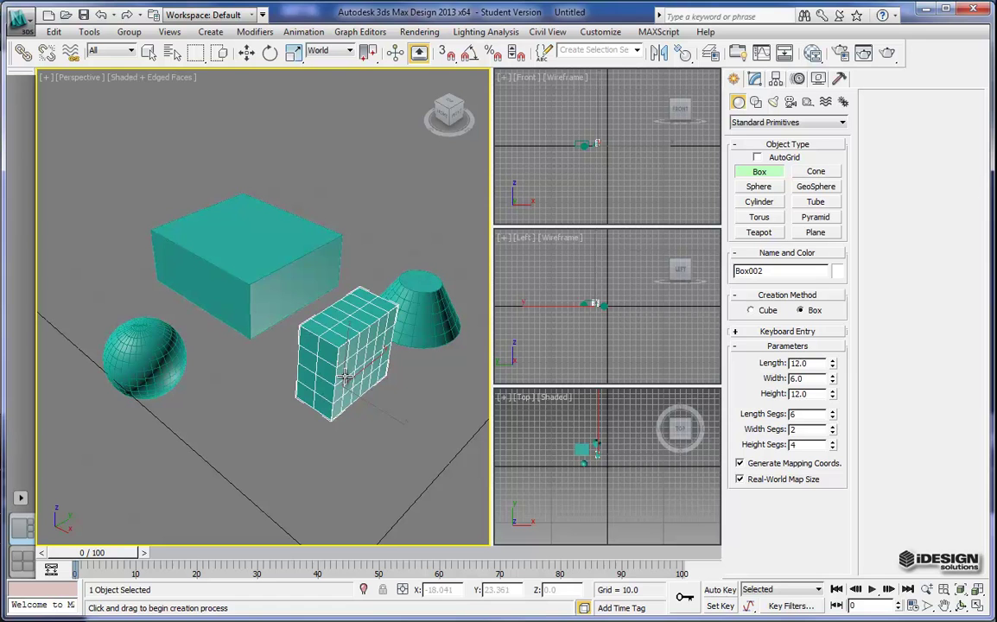
mouse_move(345, 376)
middle_mouse_down("alt")
mouse_move(342, 393)
mouse_move(332, 391)
middle_mouse_up("alt")
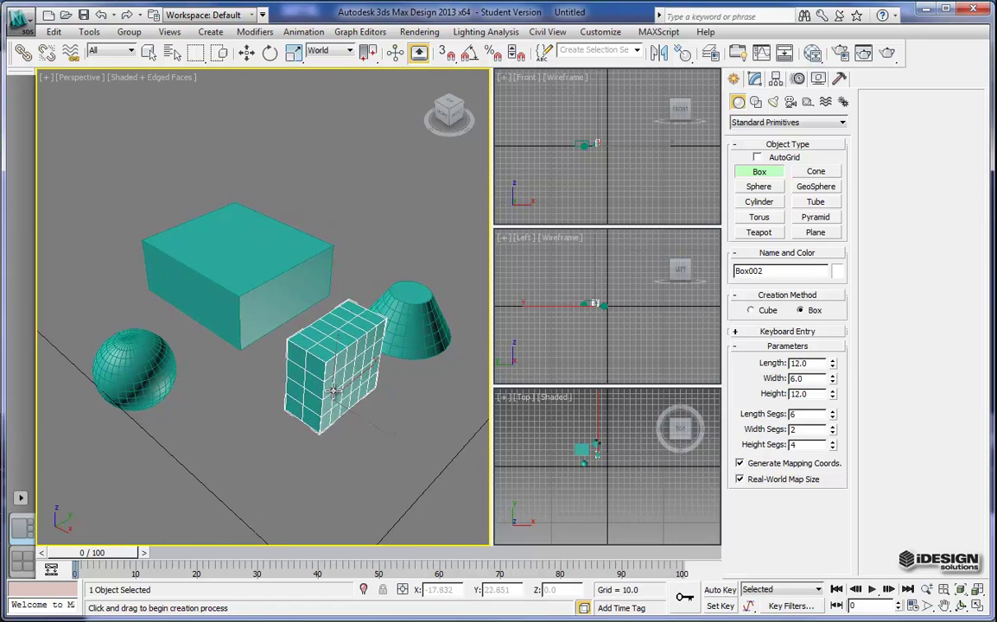
Set Box002 to 6 length segments and 4 width segments
left_click(833, 418)
left_click(833, 418)
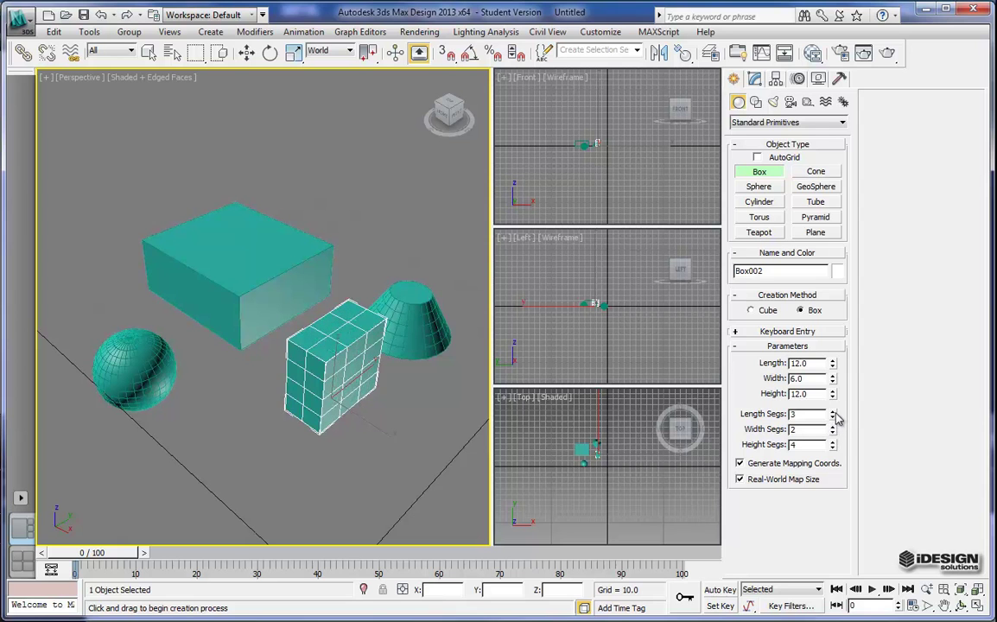
left_click(833, 414)
left_click(833, 413)
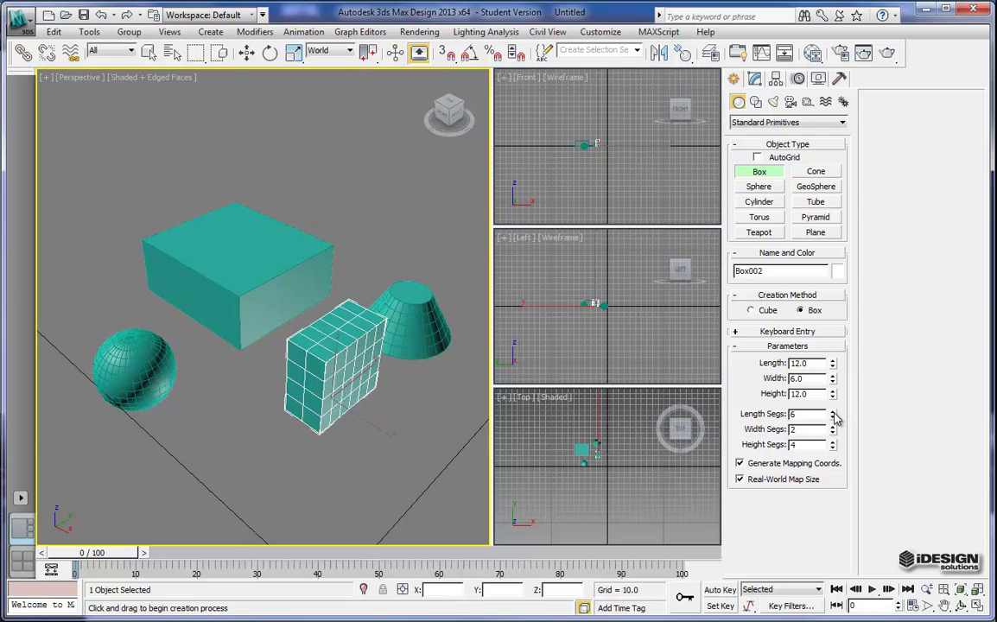
left_click(832, 427)
left_click(832, 427)
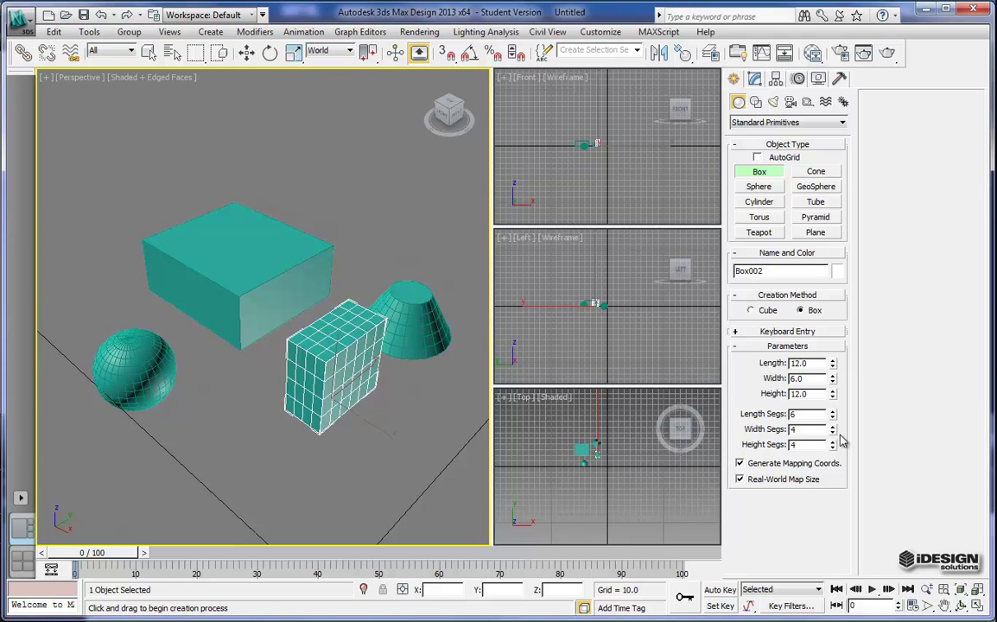
mouse_move(354, 405)
middle_mouse_down()
mouse_move(336, 404)
mouse_move(354, 393)
middle_mouse_up()
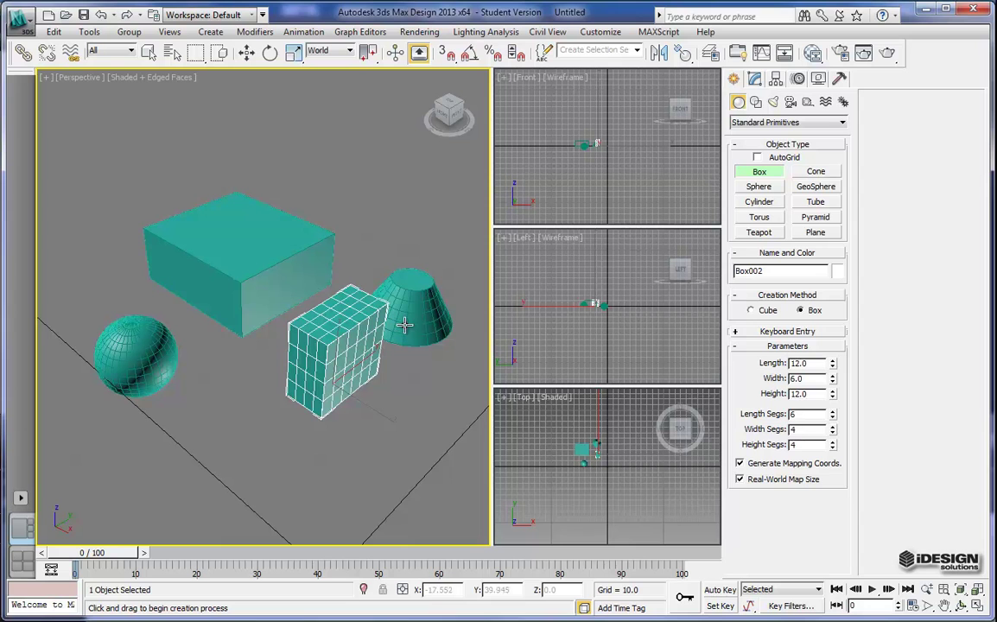
Draw Cylinder001 beside the sphere, then set 3 height segments and height 10.919
left_click(759, 203)
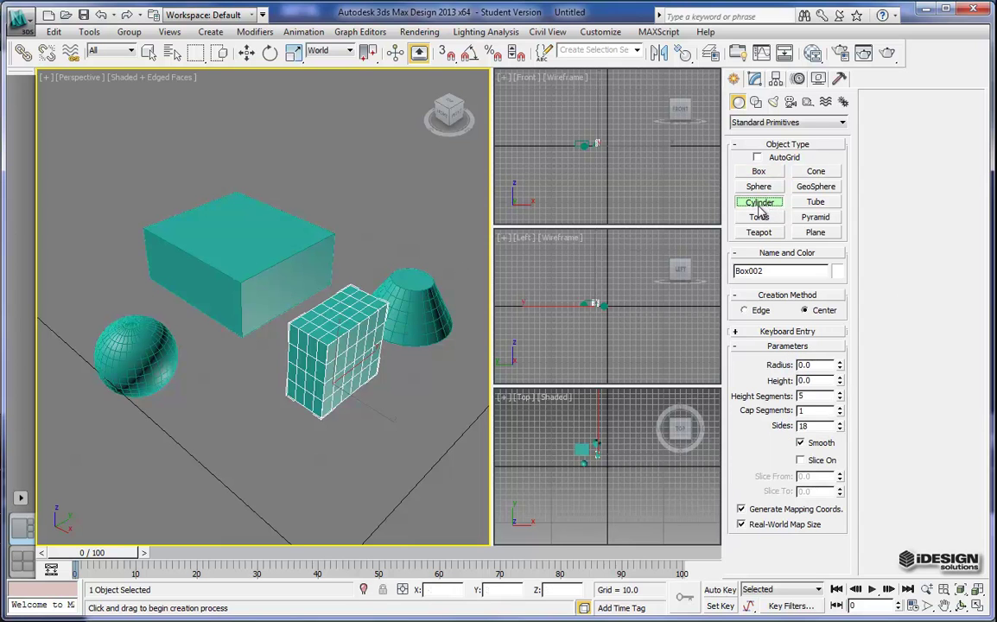
left_click_drag(209, 456, 243, 482)
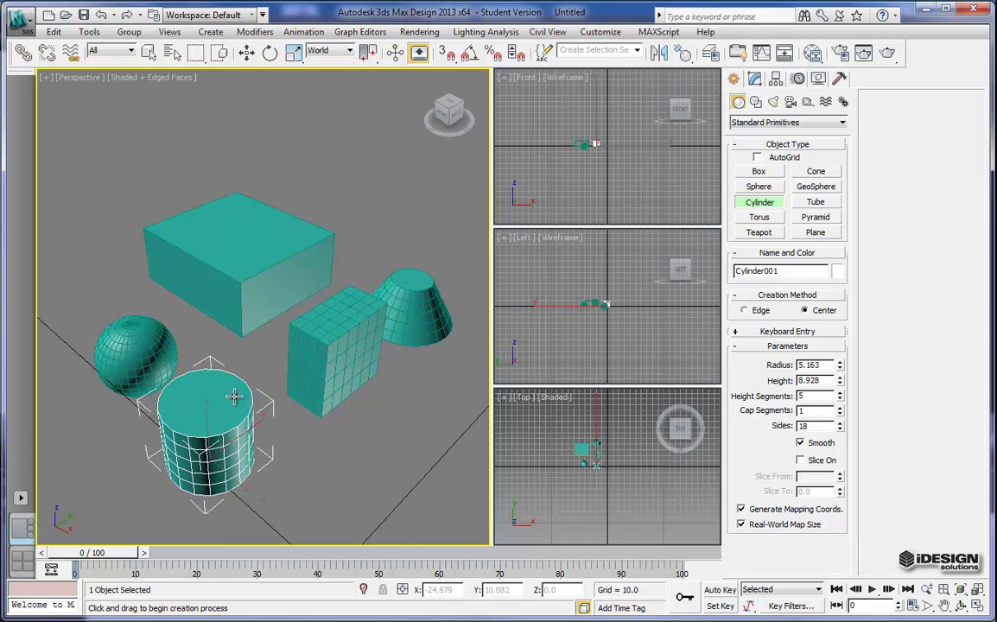
left_click(231, 420)
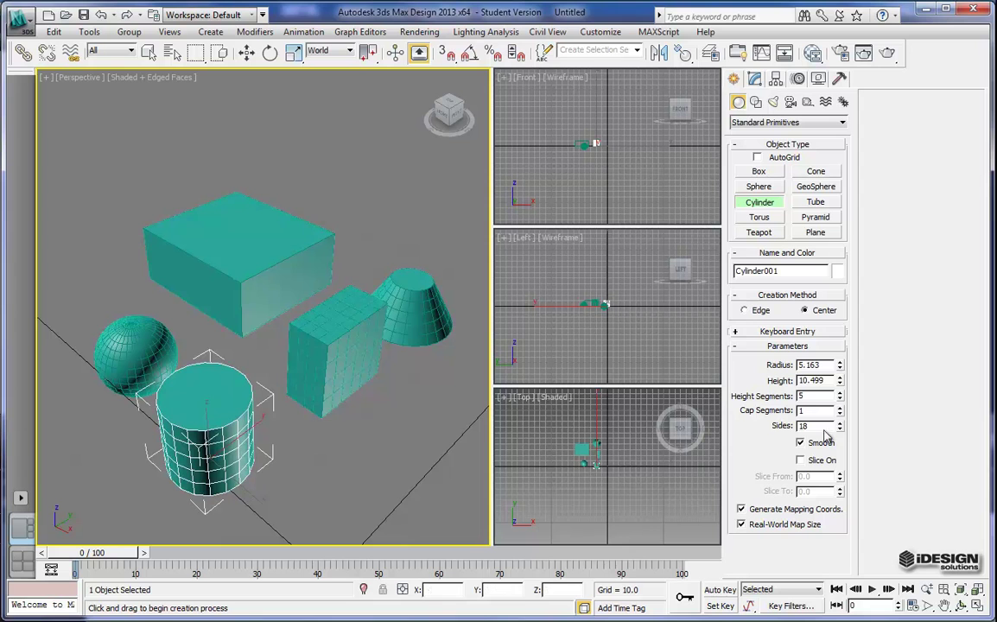
left_click(840, 400)
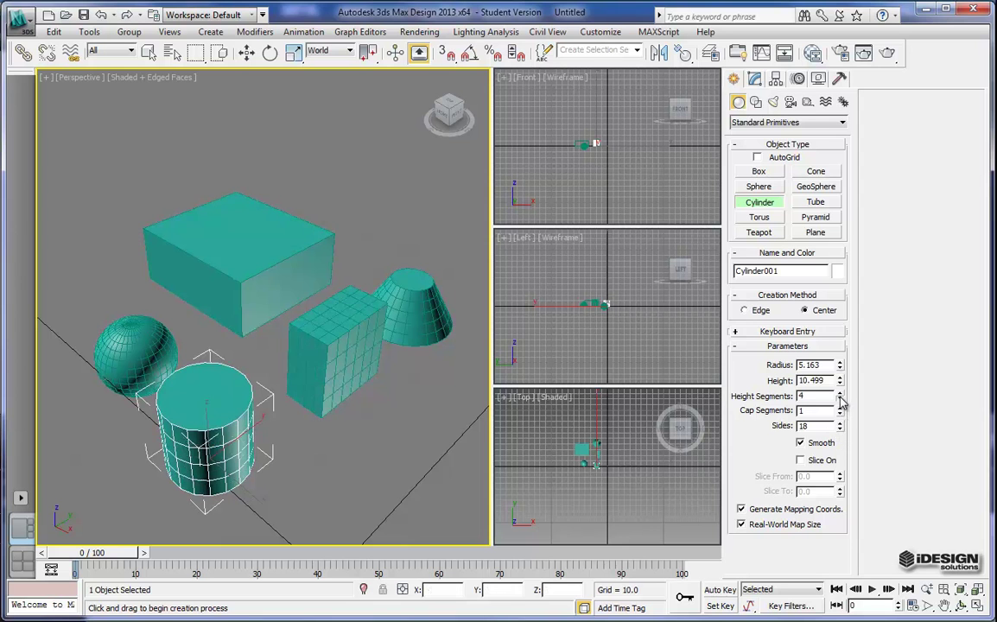
left_click(839, 400)
left_click(840, 400)
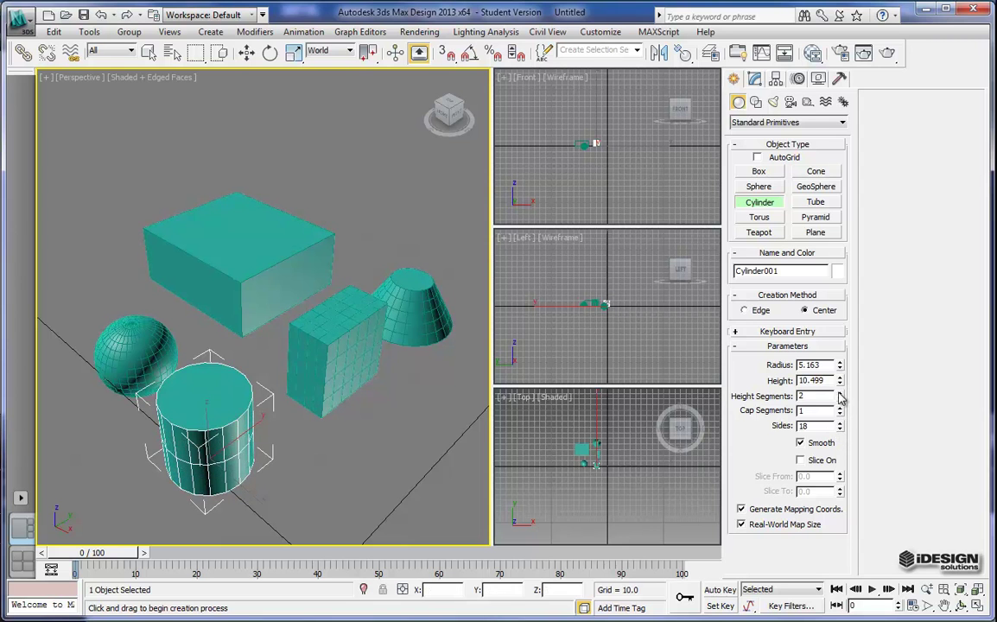
left_click(840, 394)
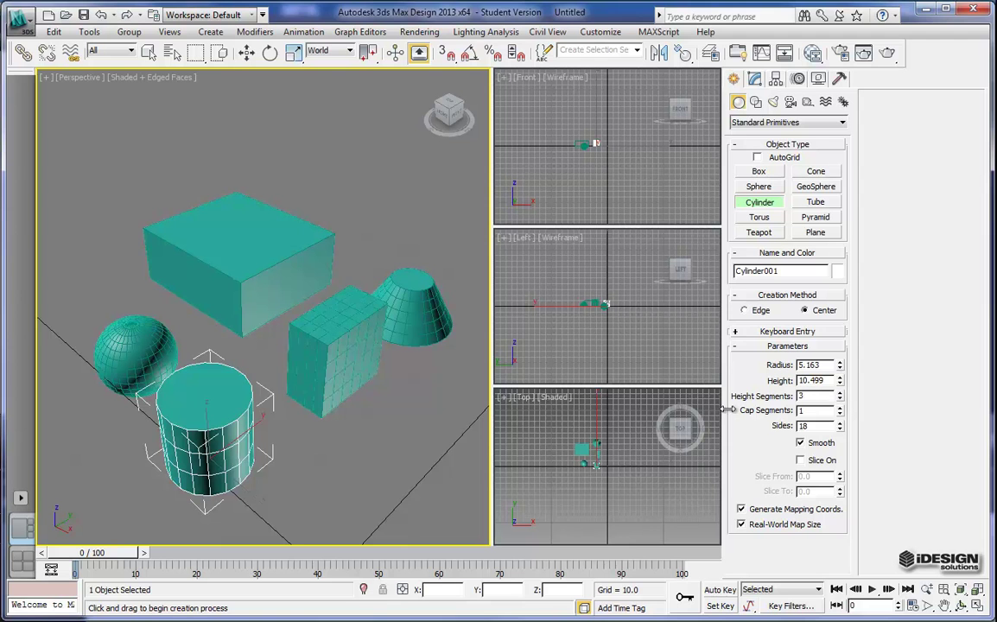
left_click_drag(842, 387, 773, 352)
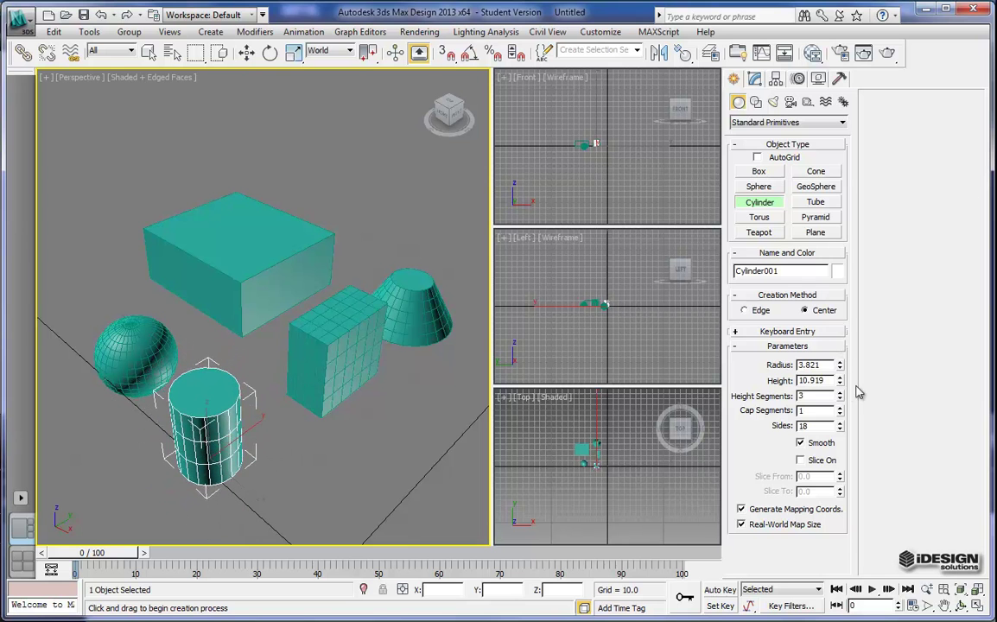
middle_click_drag(249, 335, 285, 304, "alt")
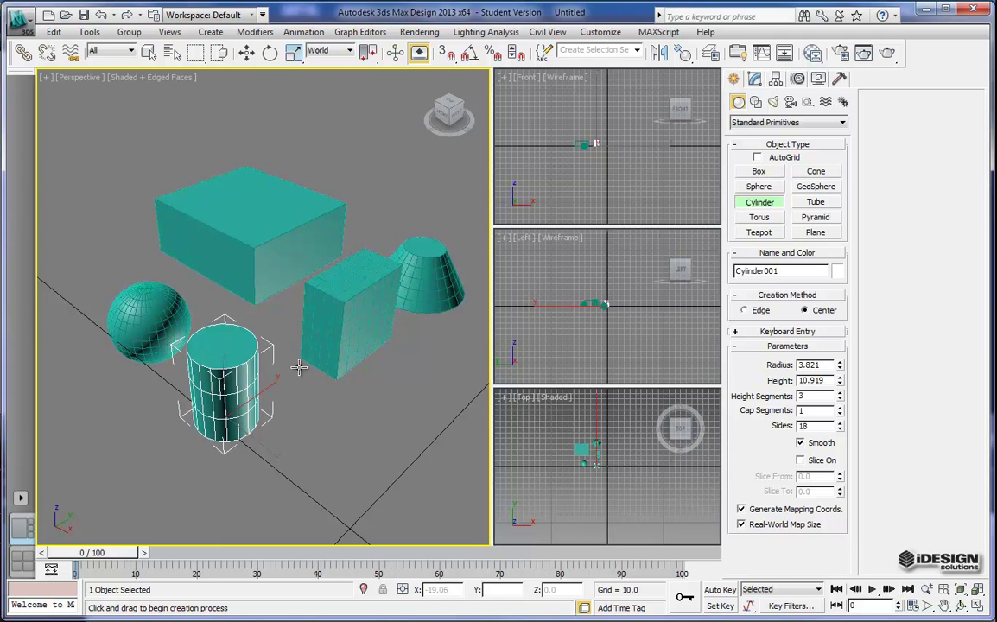
middle_click_drag(295, 360, 260, 355)
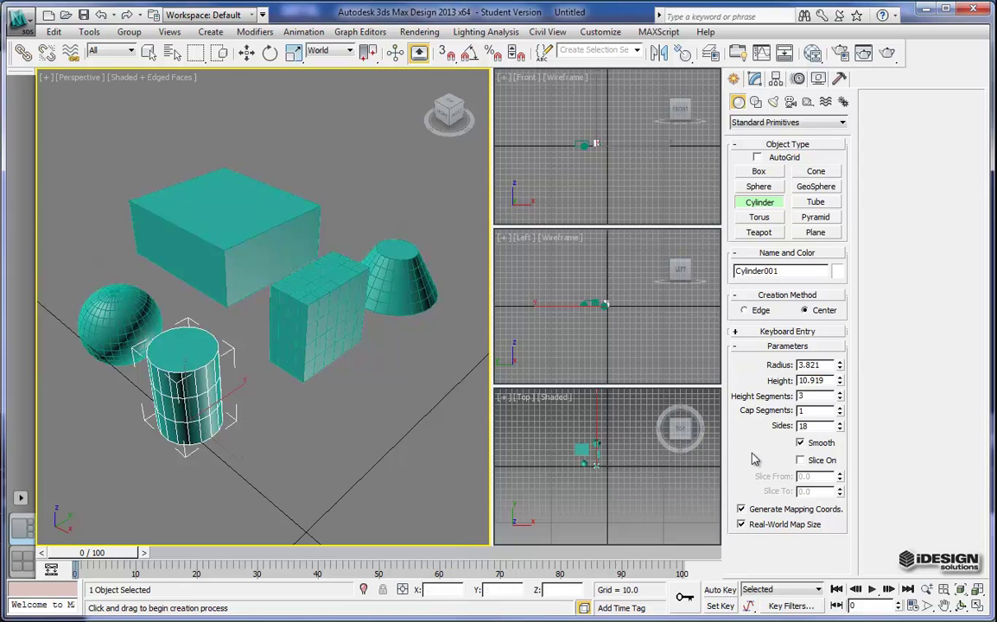
Browse the cylinder's Modifier List without adding anything, then show the Lights creation category
left_click(753, 79)
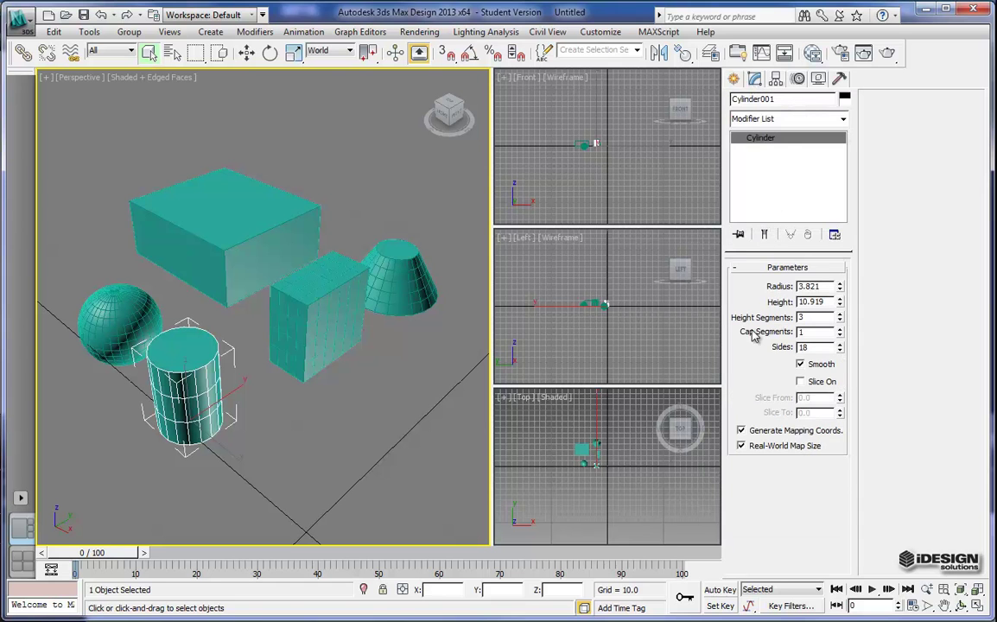
left_click(842, 119)
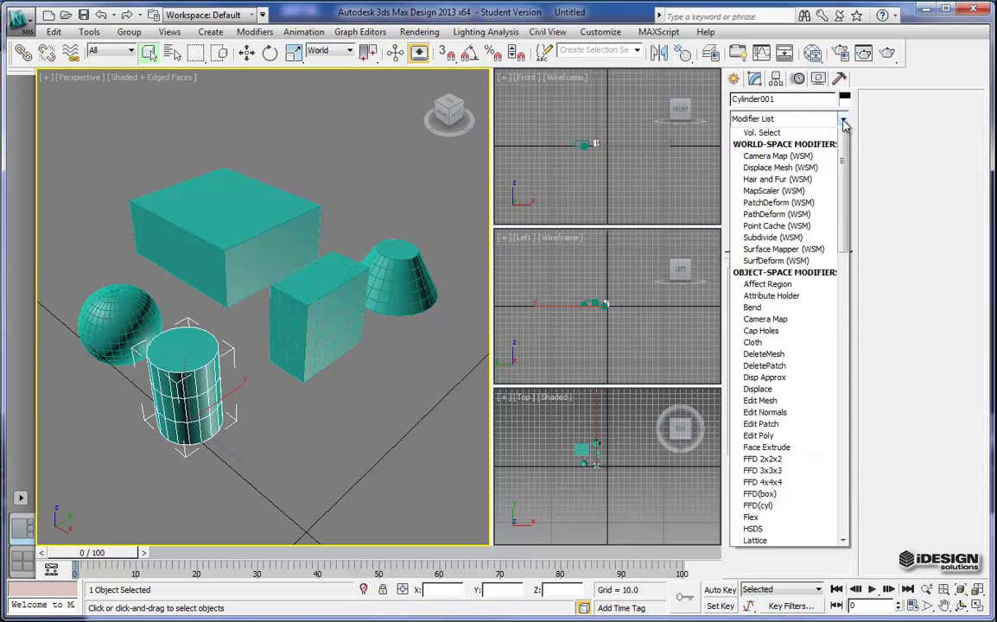
left_click_drag(843, 232, 840, 395)
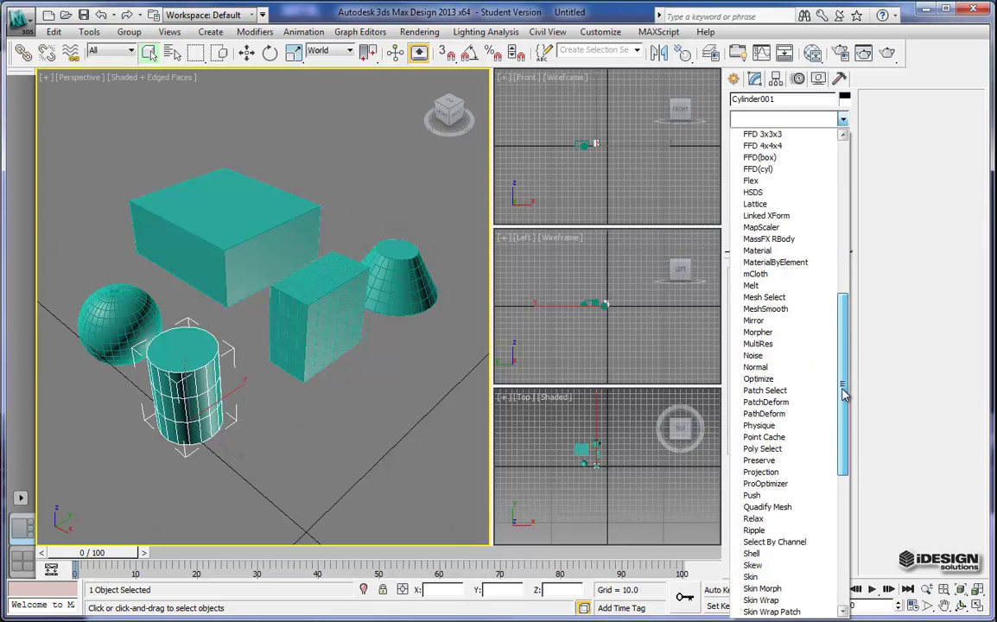
left_click_drag(843, 394, 844, 143)
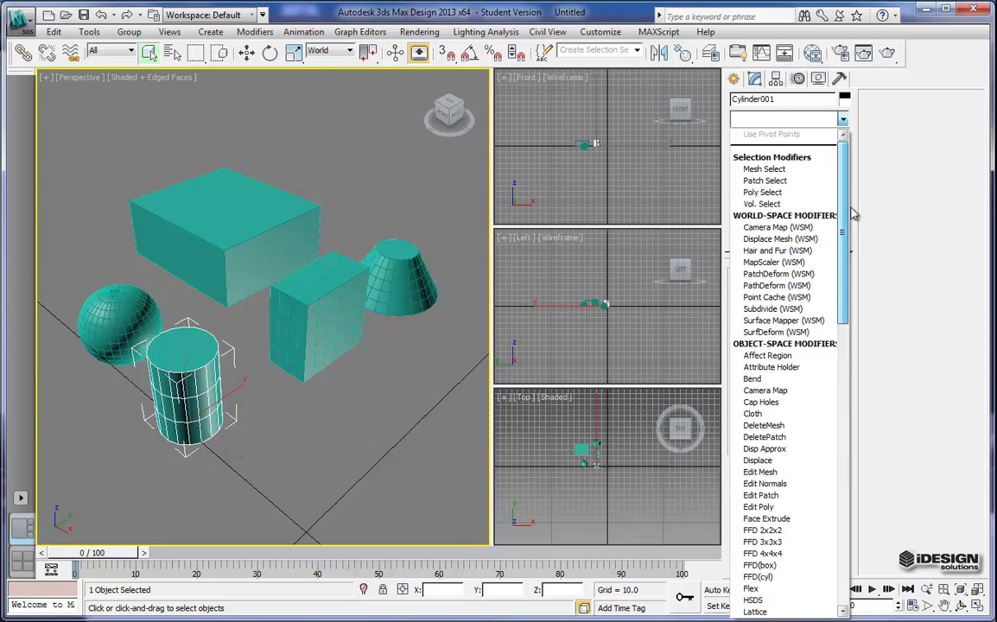
left_click(732, 80)
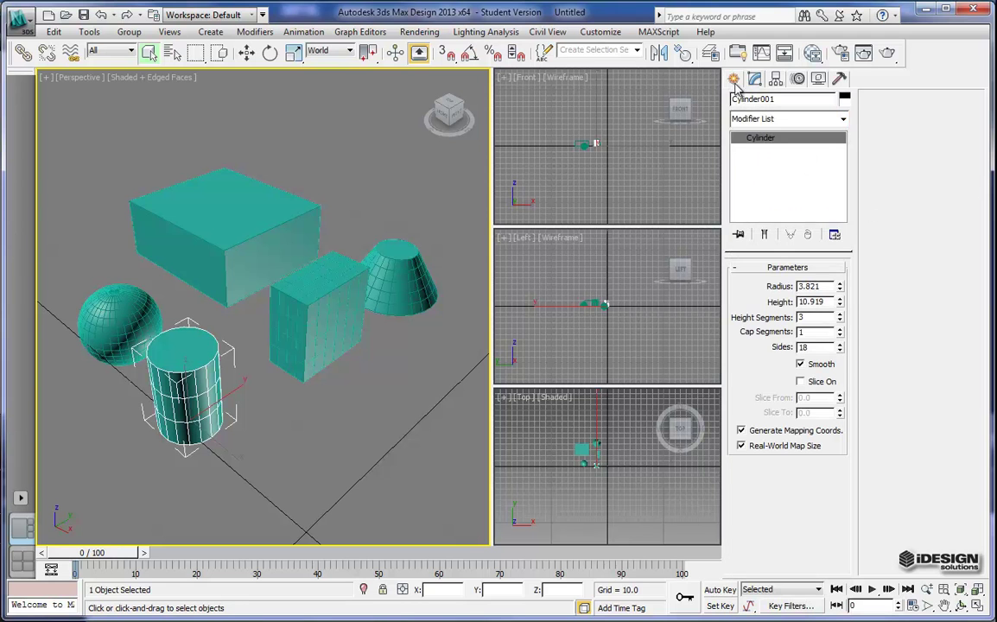
left_click(733, 80)
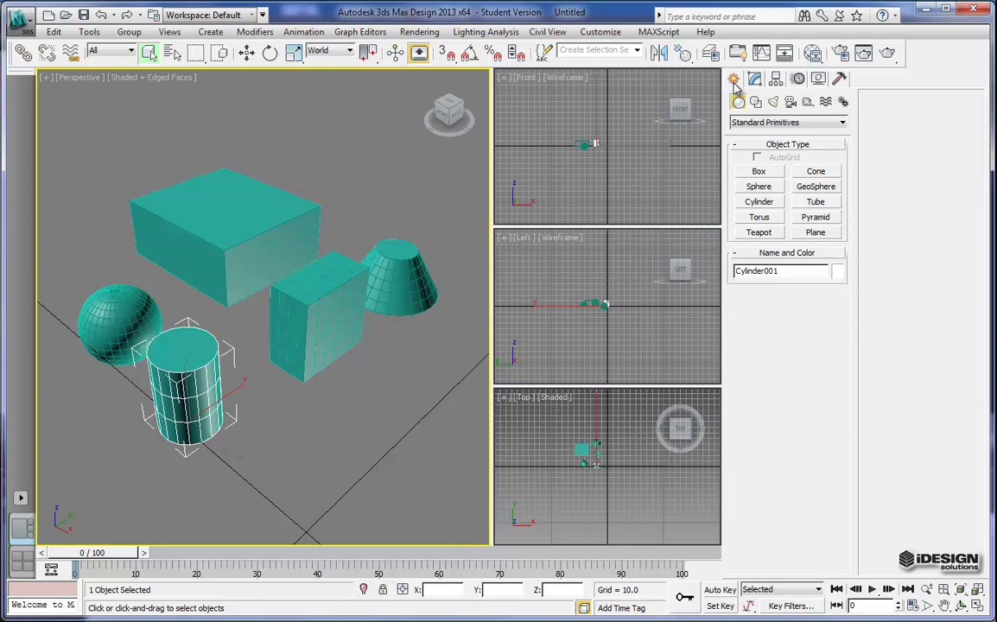
left_click(780, 103)
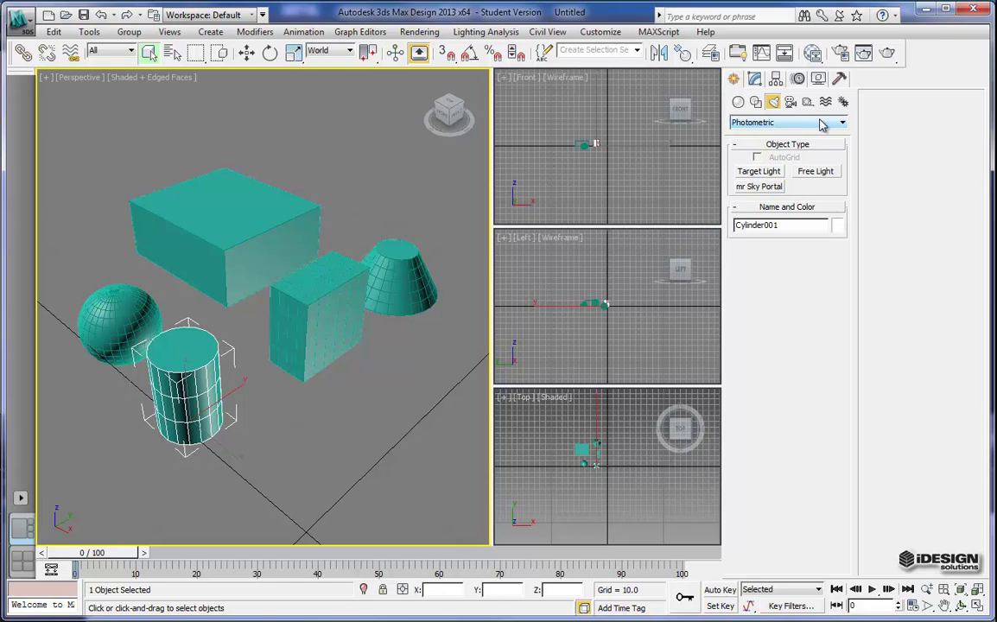
Switch to Standard lights and place Omni001 beside the boxes, framing it in the Left and Top views
left_click(808, 126)
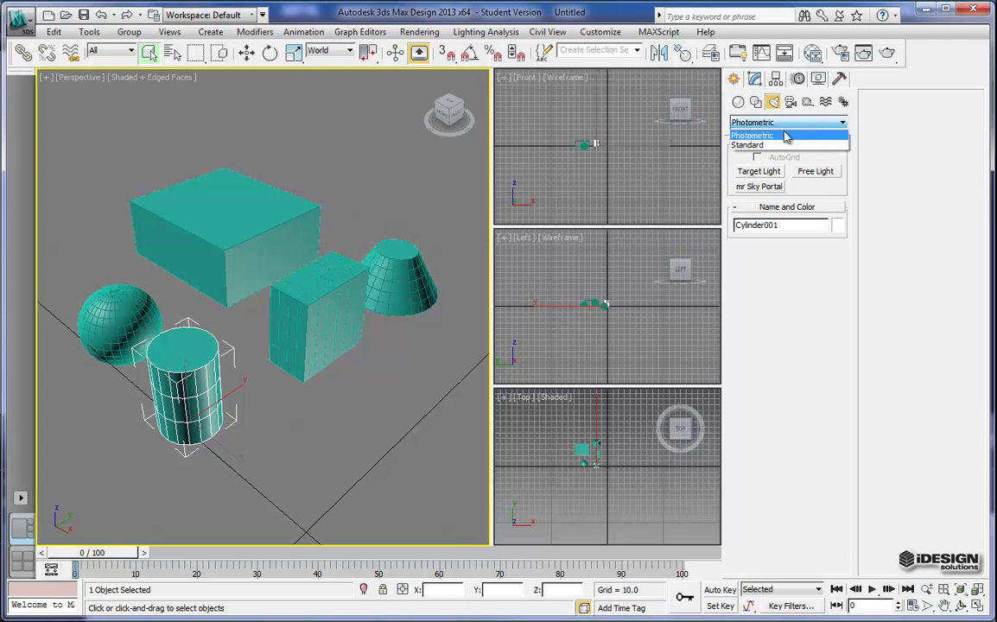
left_click(760, 148)
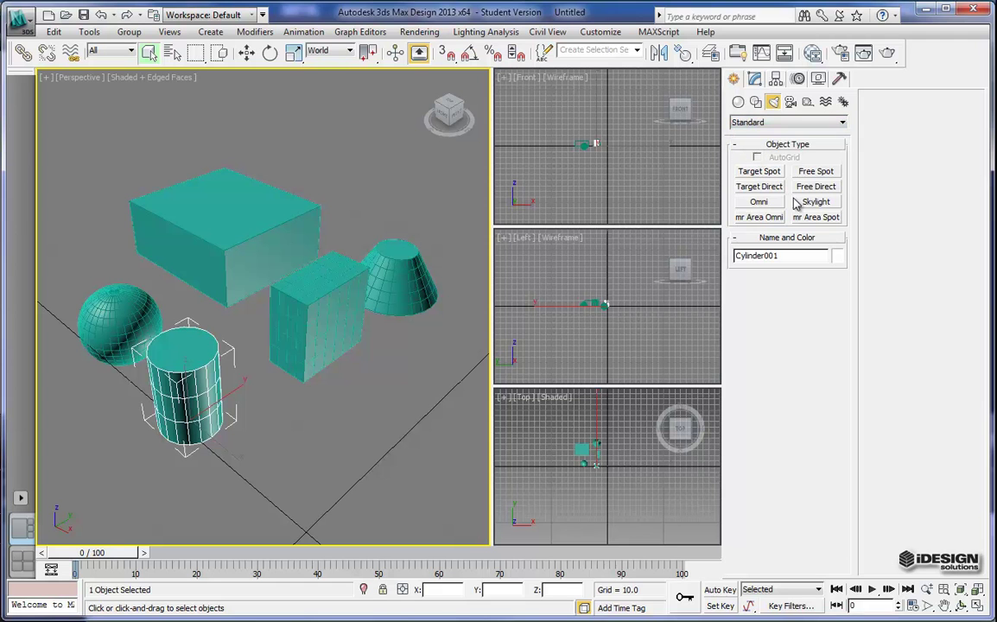
left_click(758, 202)
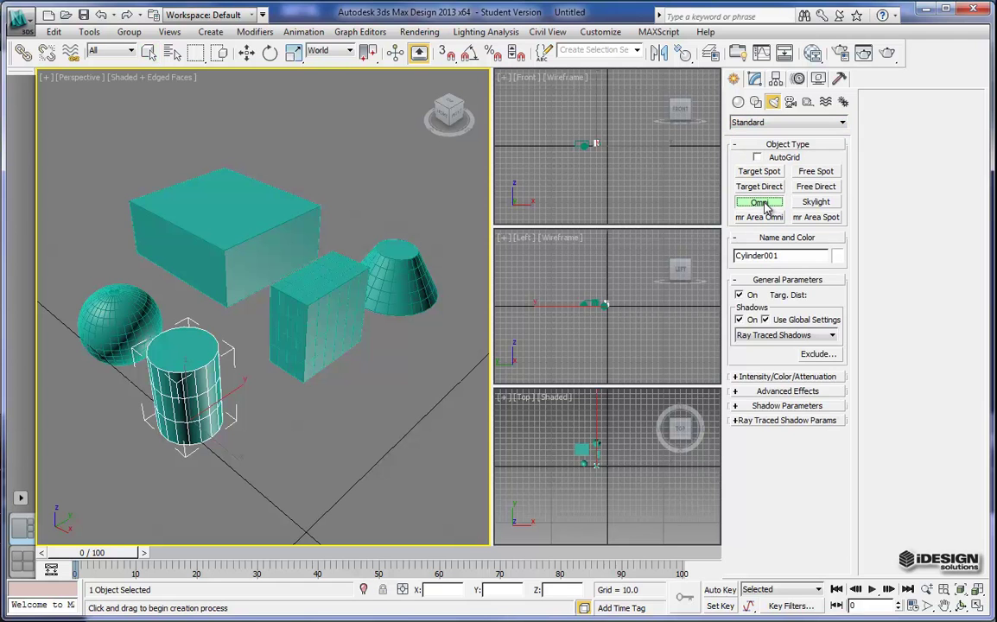
left_click(243, 310)
mouse_move(243, 309)
left_mouse_down()
mouse_move(256, 291)
mouse_move(261, 304)
left_mouse_up()
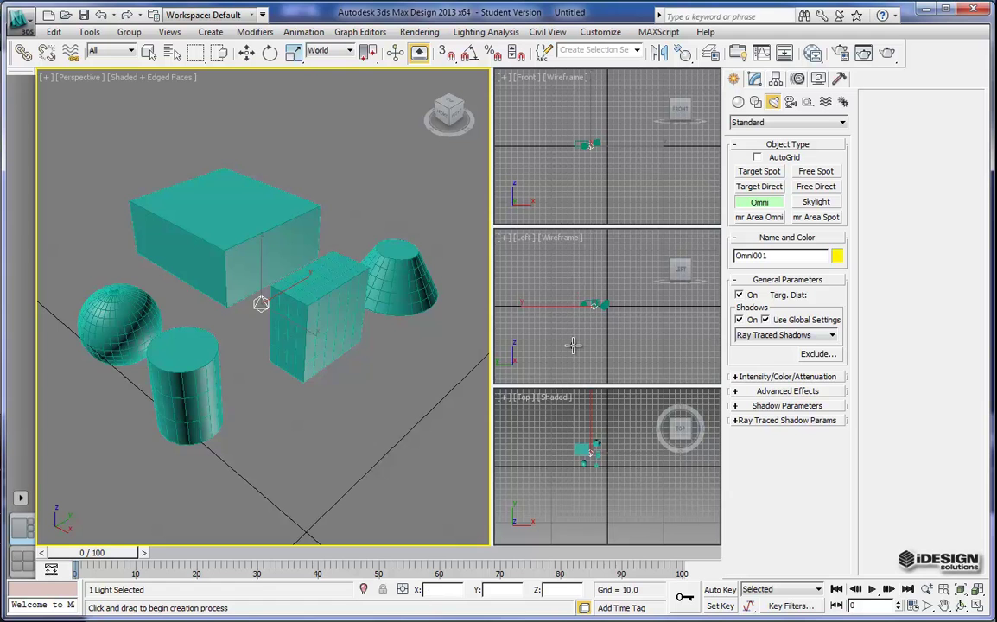
scroll(553, 311, "up", 5)
scroll(577, 360, "up", 4)
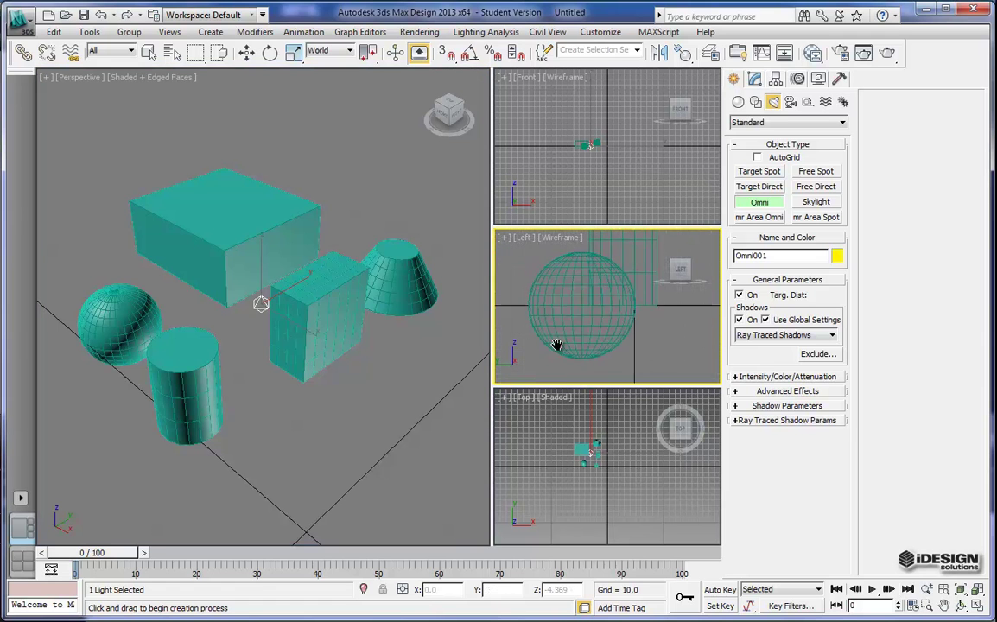
middle_click_drag(583, 345, 603, 353)
scroll(603, 353, "down", 2)
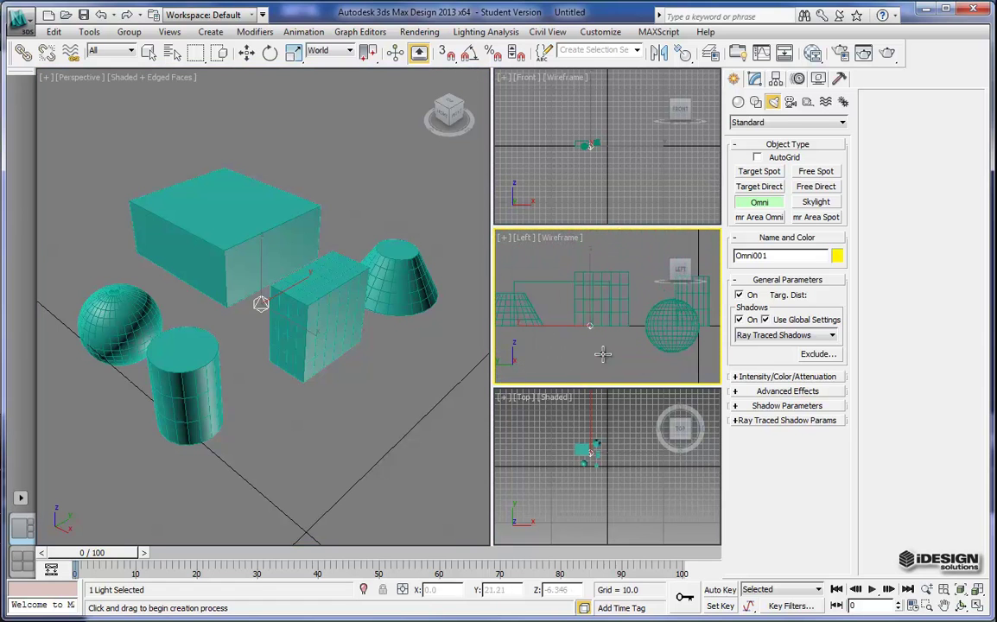
scroll(600, 445, "up", 5)
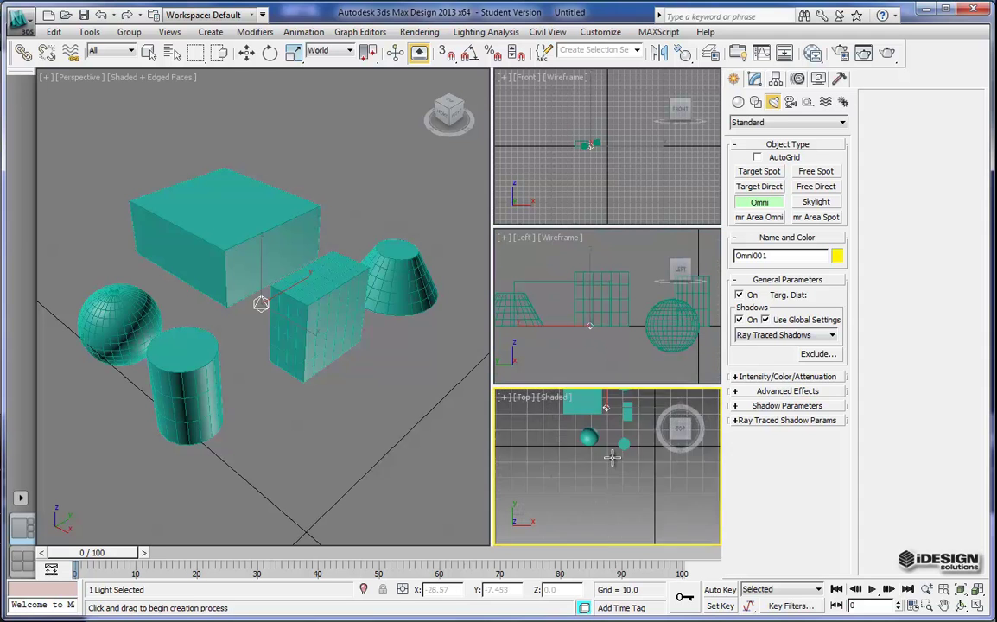
middle_click_drag(607, 456, 588, 437)
scroll(588, 438, "up", 6)
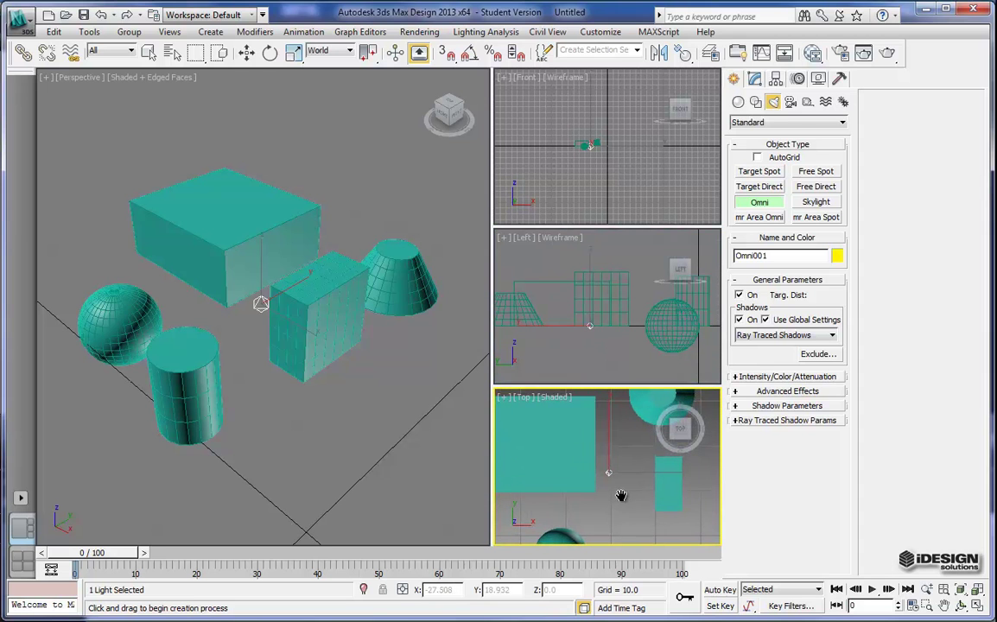
Move Omni001 to X -30.184, Y 30.875 and lift it to Z 5.041
left_click(247, 53)
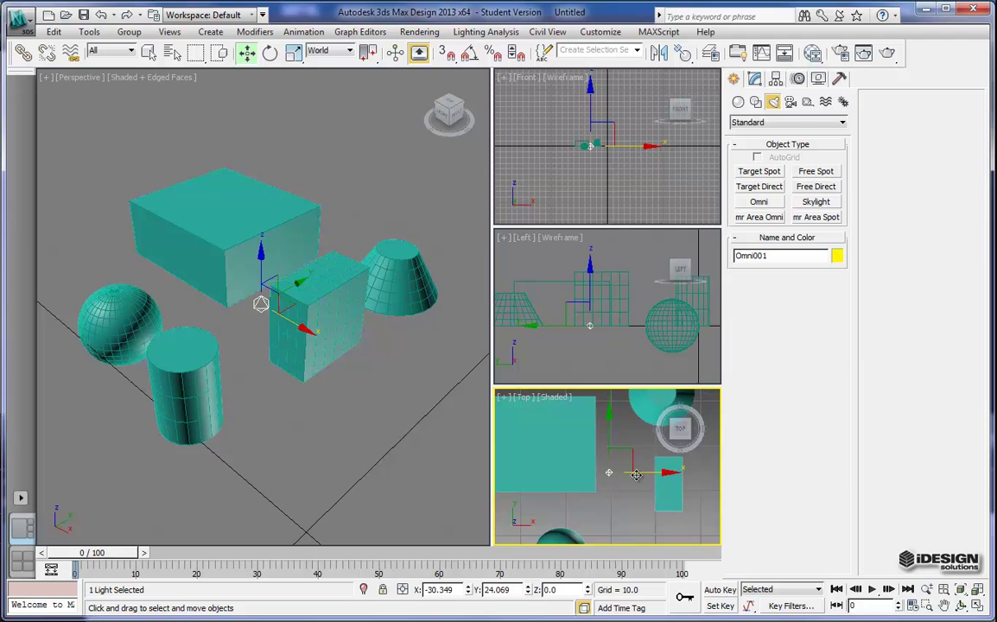
left_click_drag(644, 474, 637, 474)
left_click_drag(613, 436, 592, 418)
left_click_drag(555, 284, 554, 261)
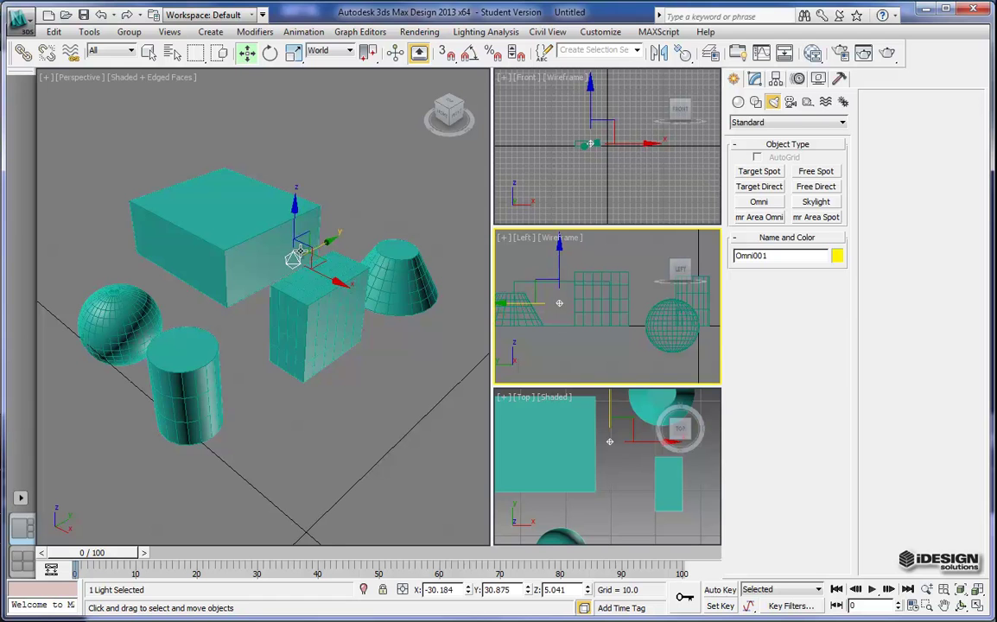
middle_click_drag(251, 383, 267, 387)
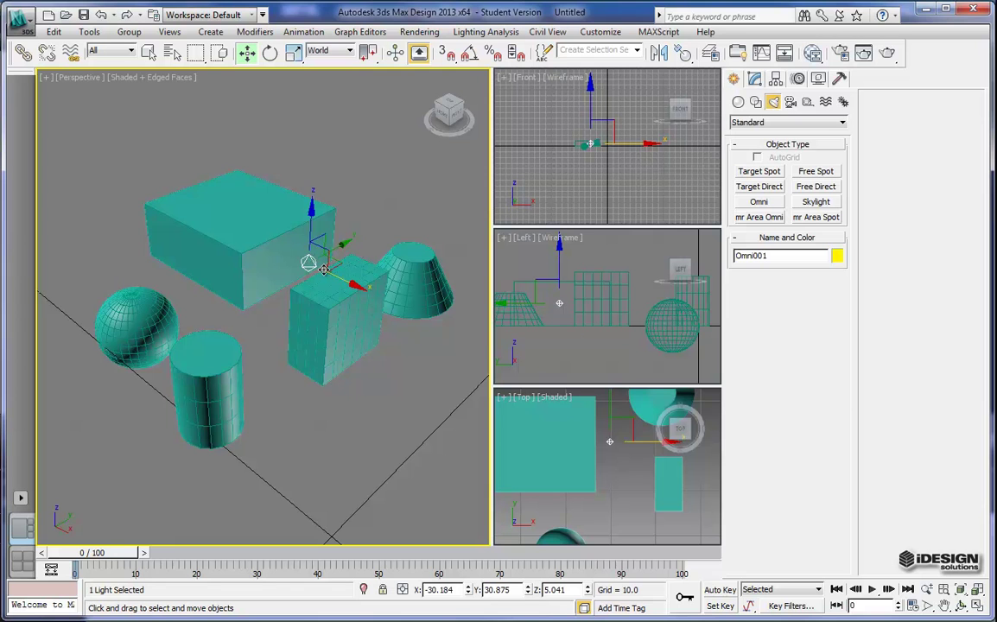
Create a target camera near the sphere in the Top view, stretching its target across the scene
left_click(790, 103)
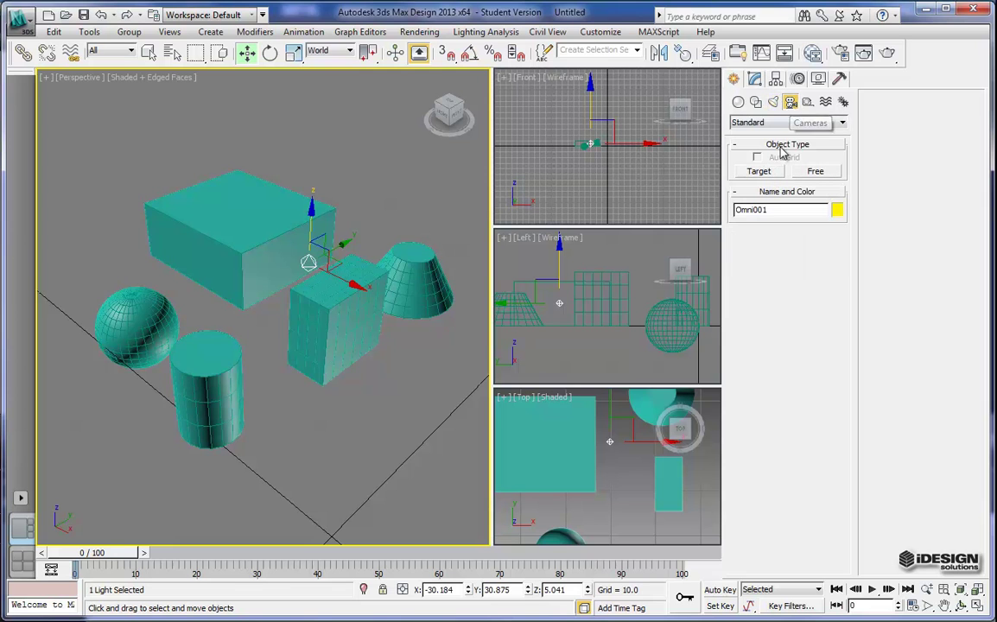
left_click(758, 173)
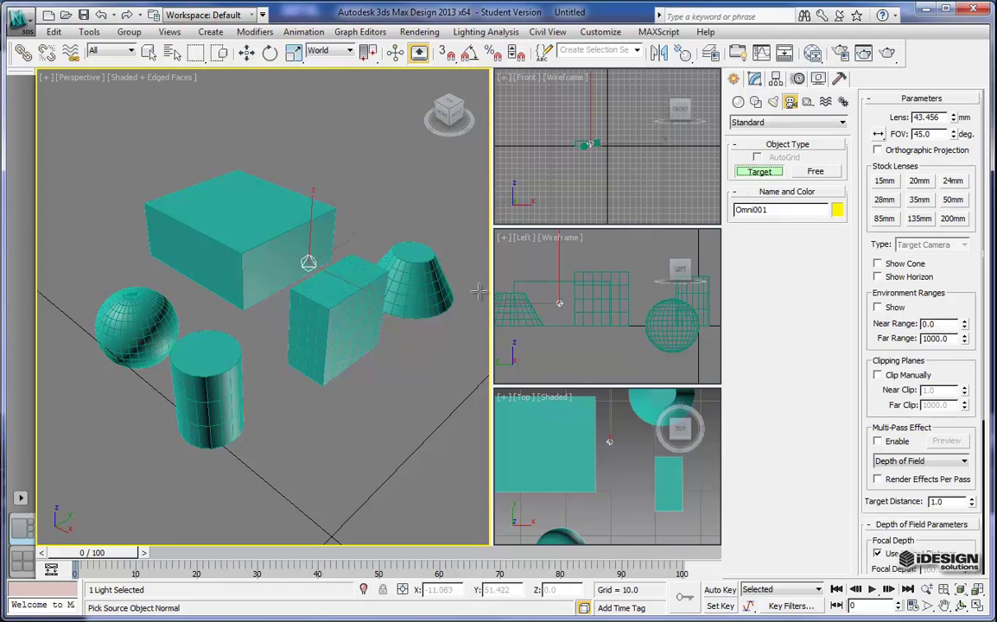
middle_click_drag(613, 443, 596, 467)
scroll(620, 432, "down", 1)
scroll(620, 431, "up", 1)
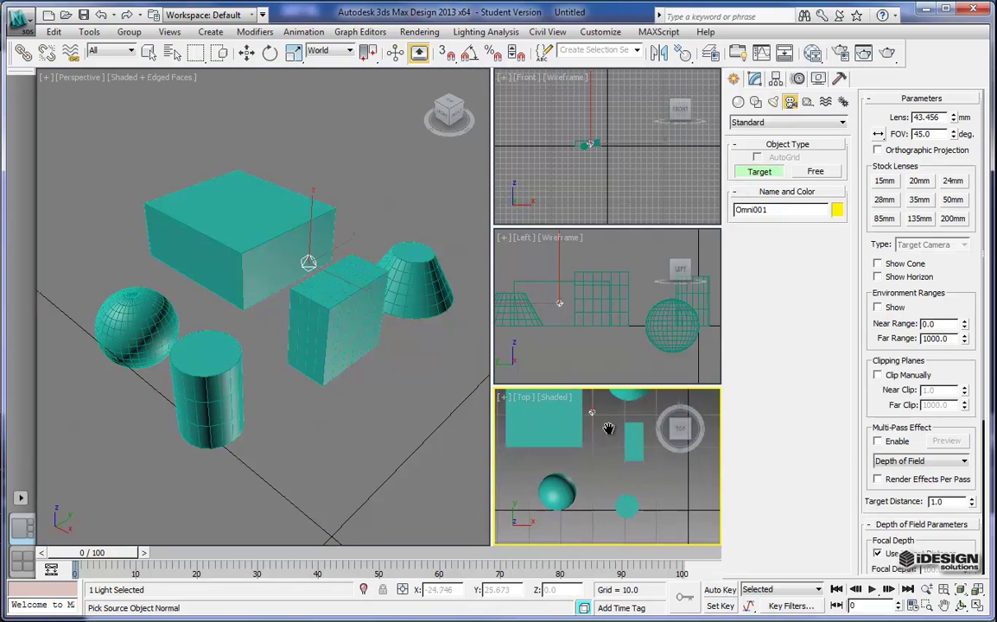
middle_click_drag(607, 429, 596, 463)
left_click_drag(565, 482, 554, 393)
middle_click_drag(555, 393, 654, 429)
scroll(570, 458, "up", 2)
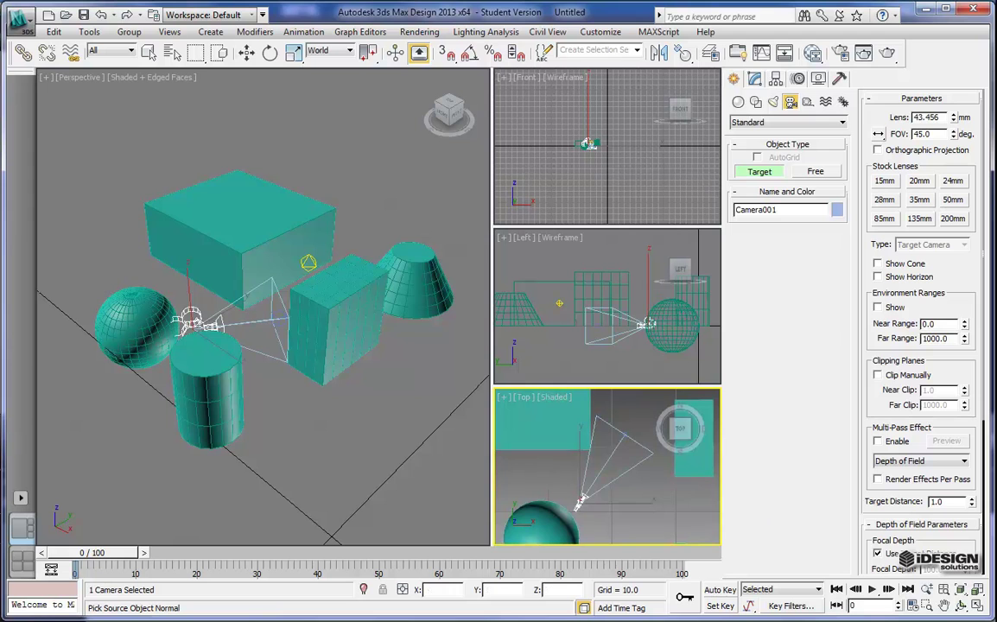
left_click(977, 606)
scroll(493, 350, "down", 3)
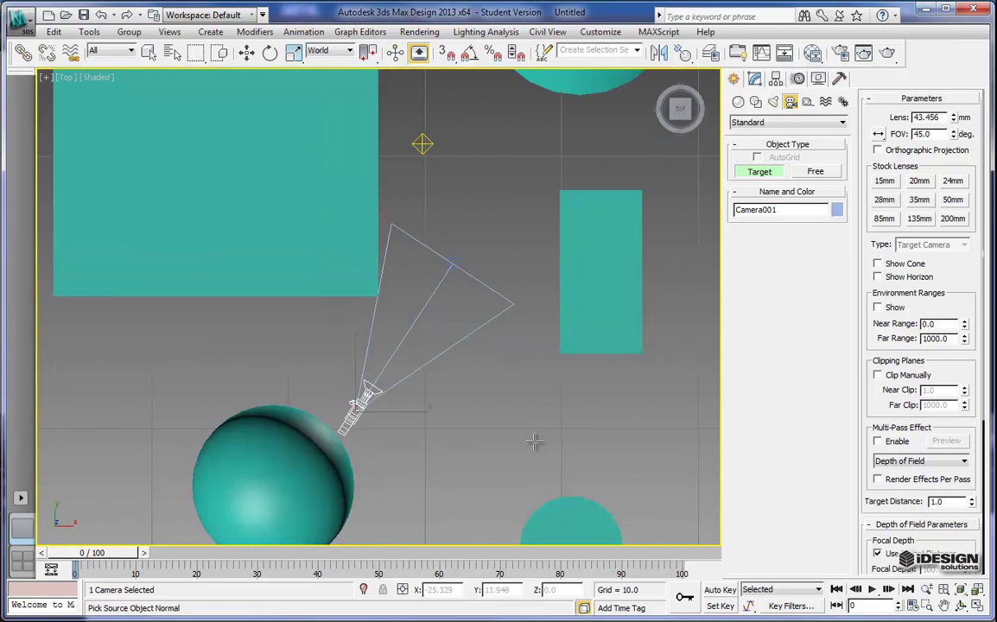
scroll(491, 371, "down", 2)
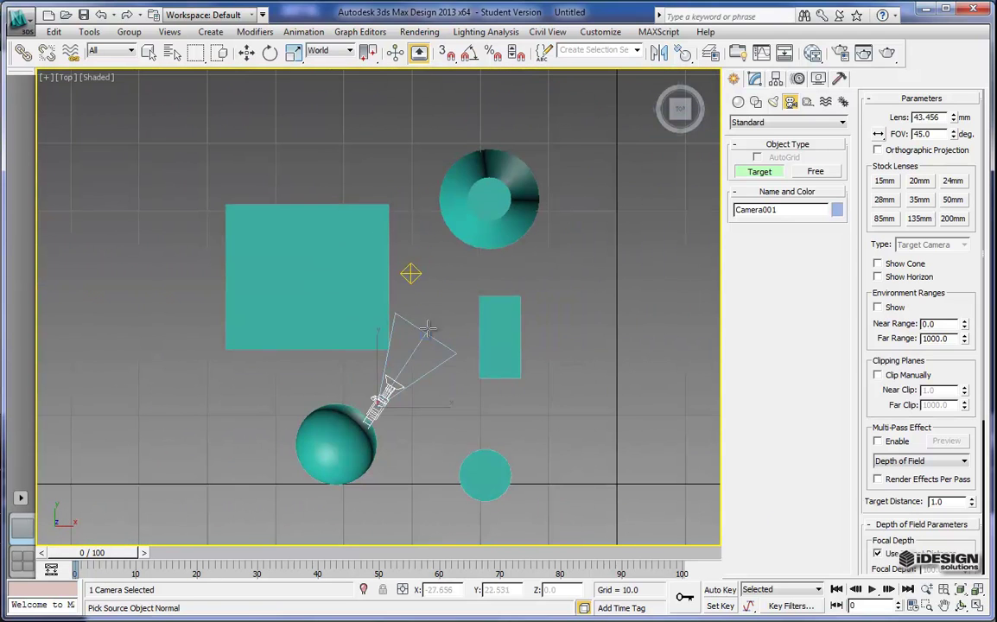
right_click(393, 279)
Move Camera001 beside the sphere and its target onto the cone at X -14.012, Y 49.71
left_click(425, 332)
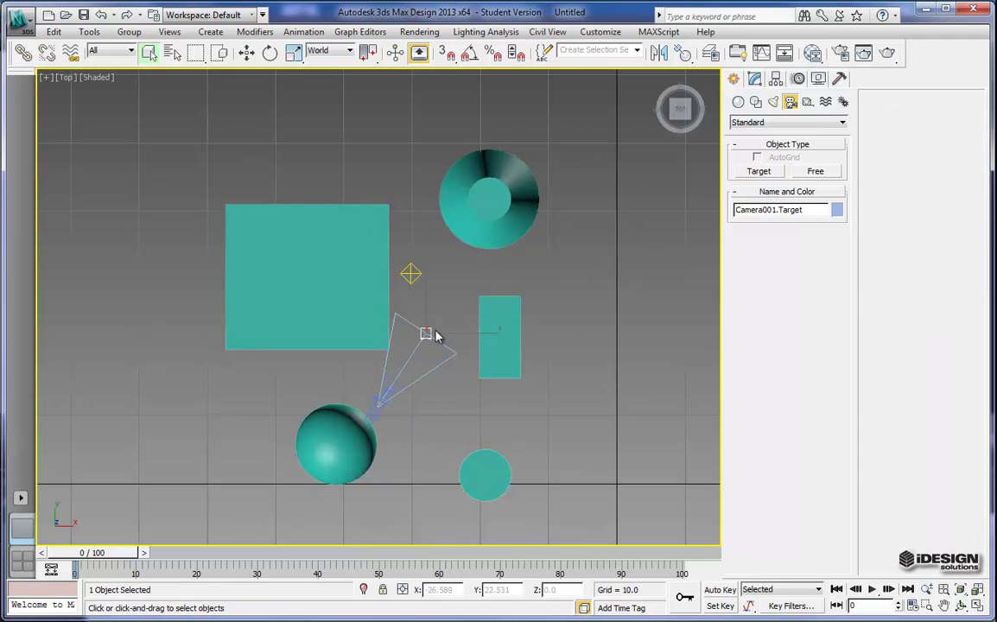
left_click(246, 53)
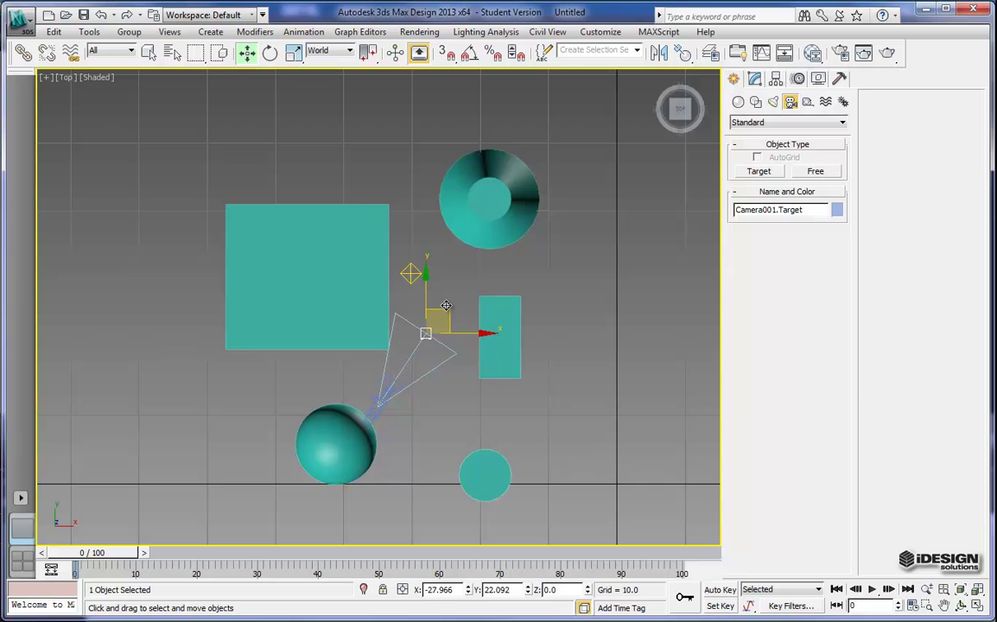
left_click_drag(448, 308, 588, 122)
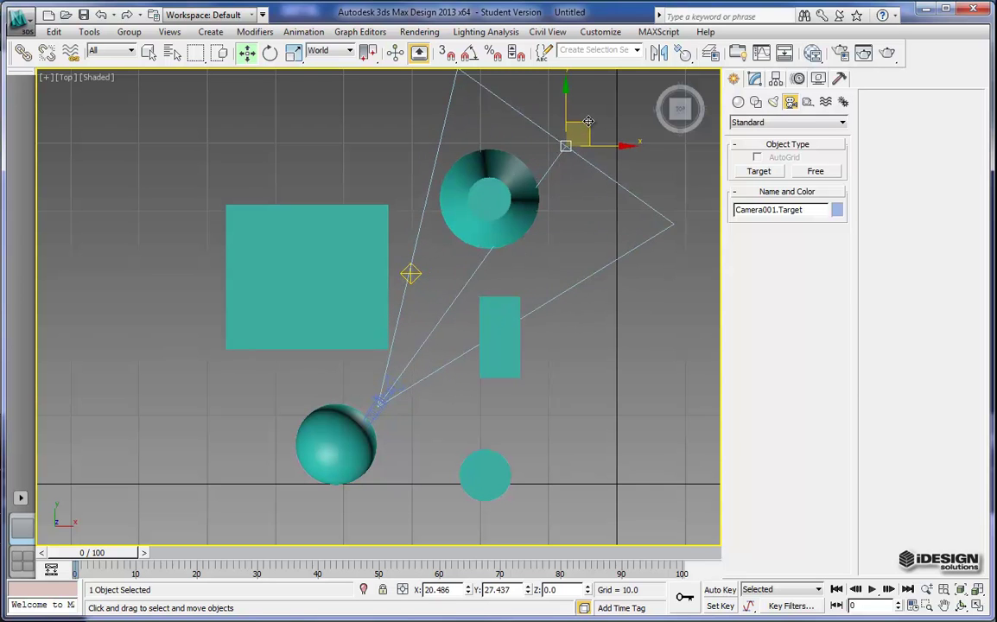
middle_click_drag(450, 332, 418, 342)
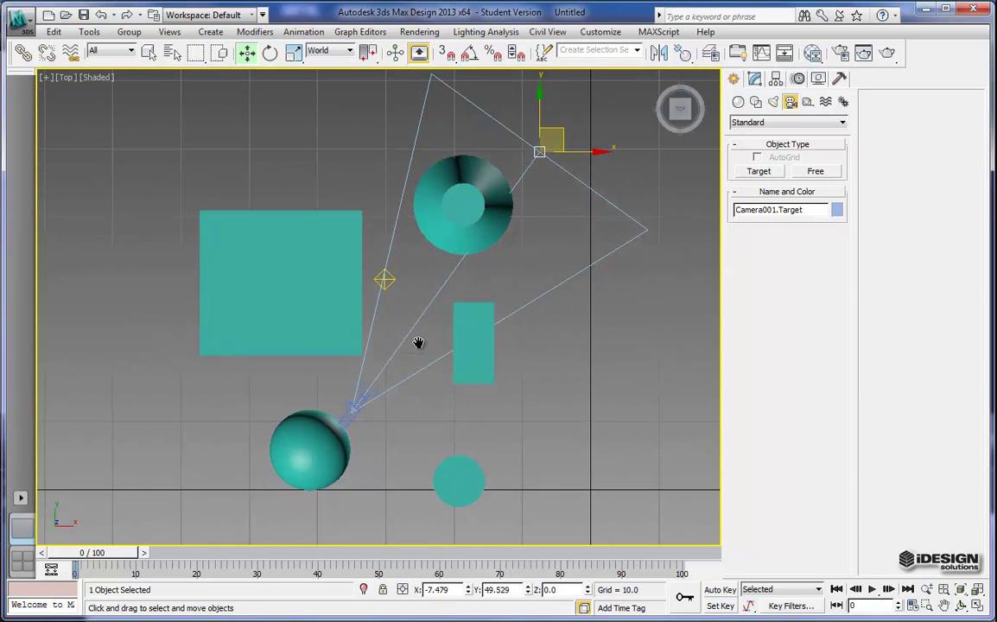
left_click(354, 416)
left_click_drag(375, 393, 381, 459)
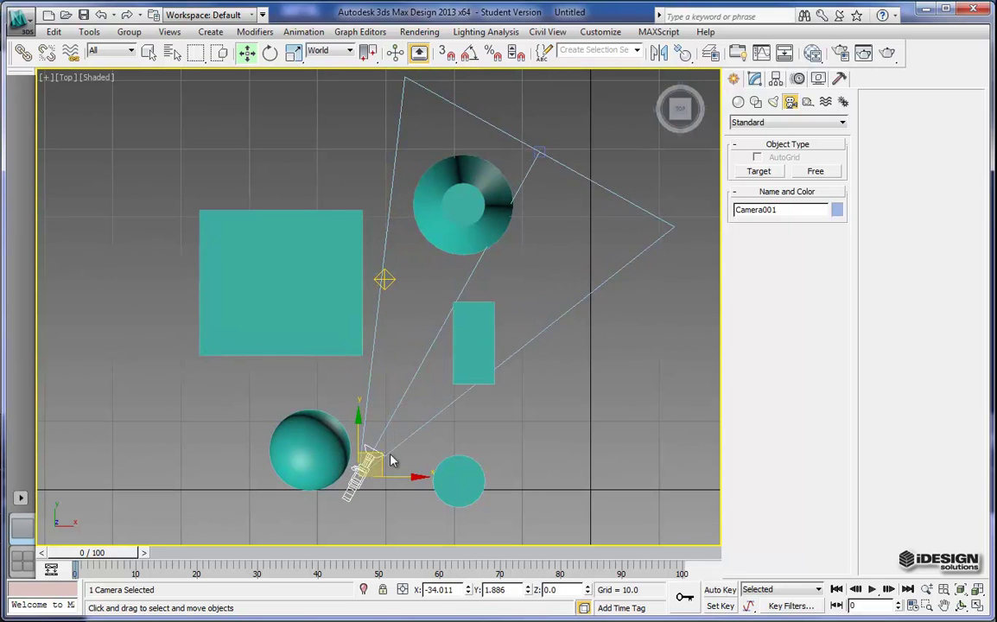
left_click(542, 148)
left_click(540, 151)
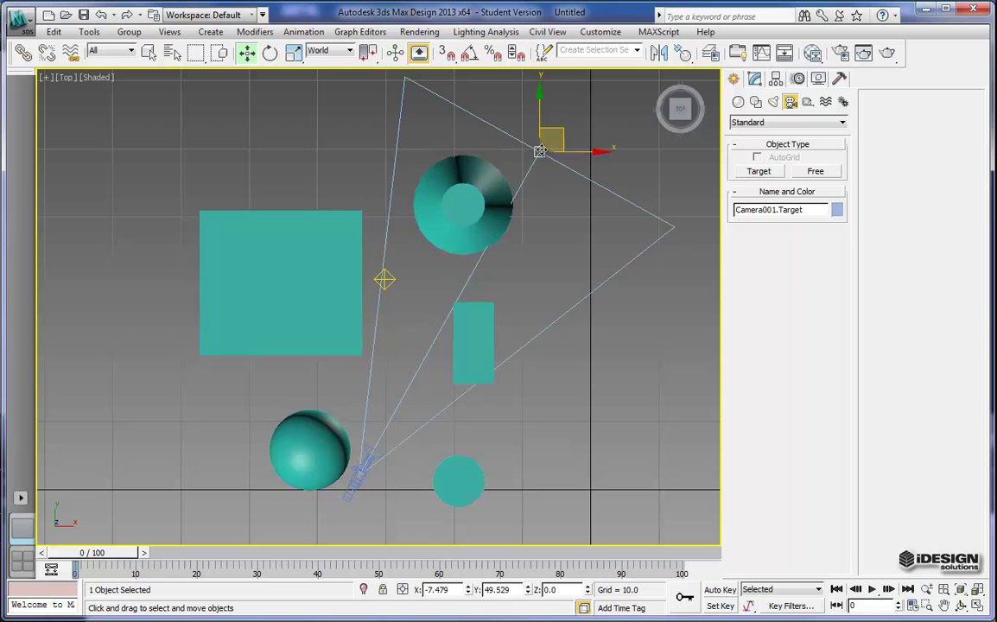
left_click_drag(562, 128, 516, 127)
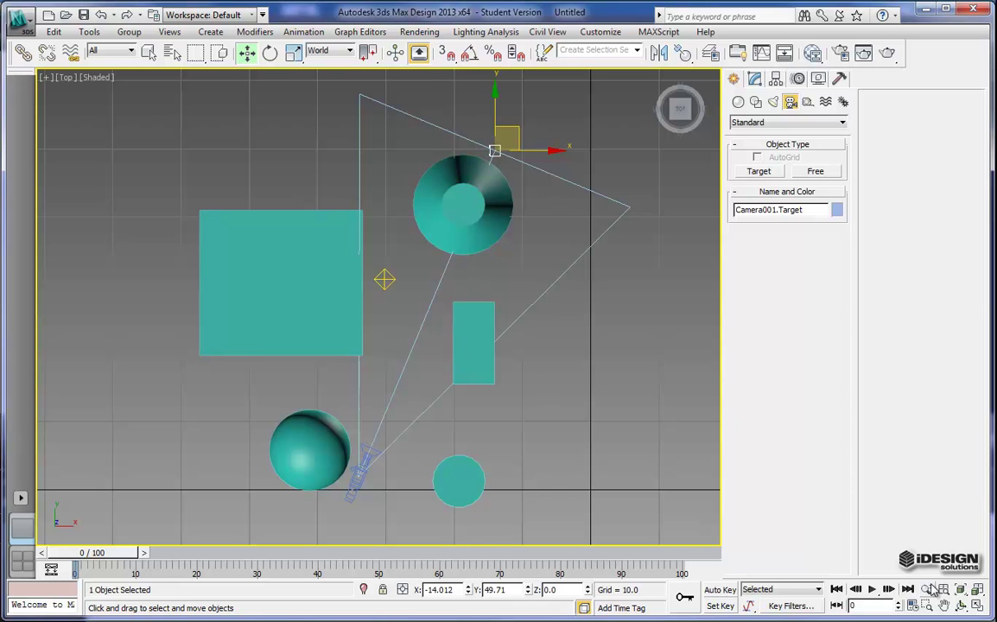
Return to four viewports and raise Camera001 in the Left view to Z 2.764
key("alt+w")
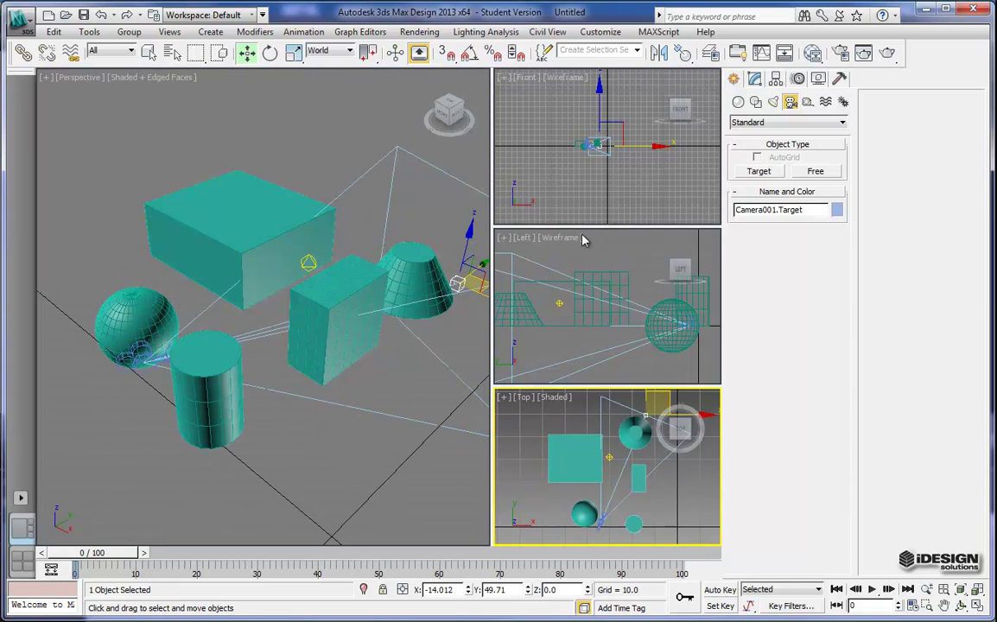
middle_click_drag(633, 361, 576, 365)
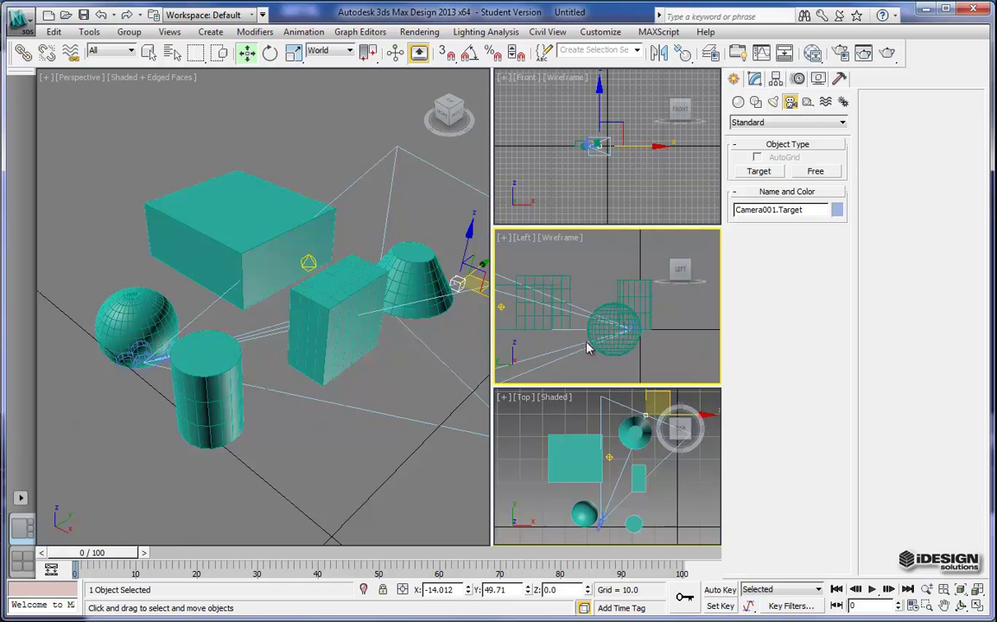
left_click(575, 356)
scroll(591, 306, "up", 4)
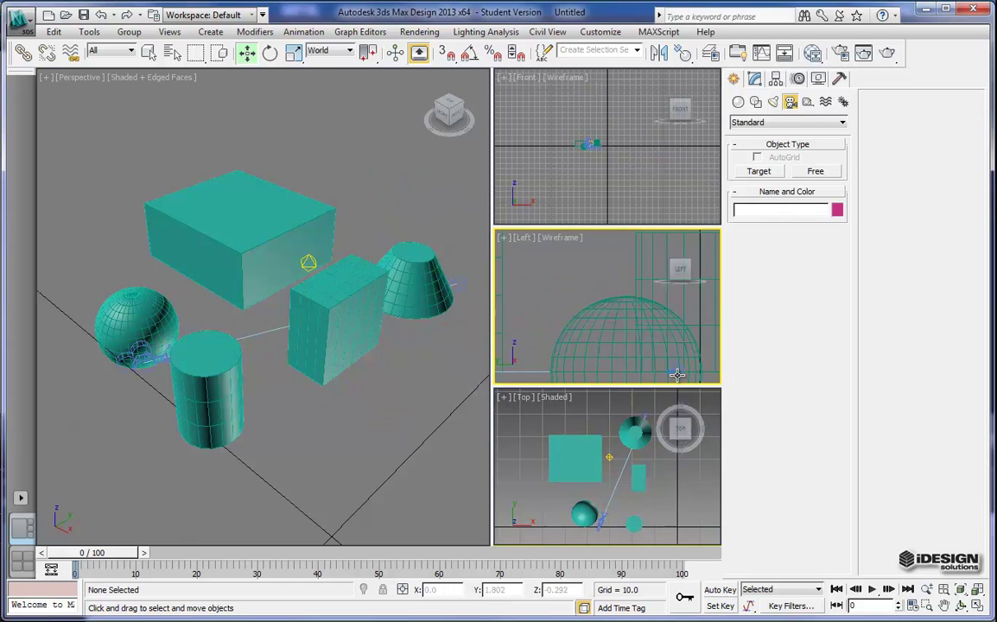
scroll(591, 306, "up", 4)
left_click(598, 304)
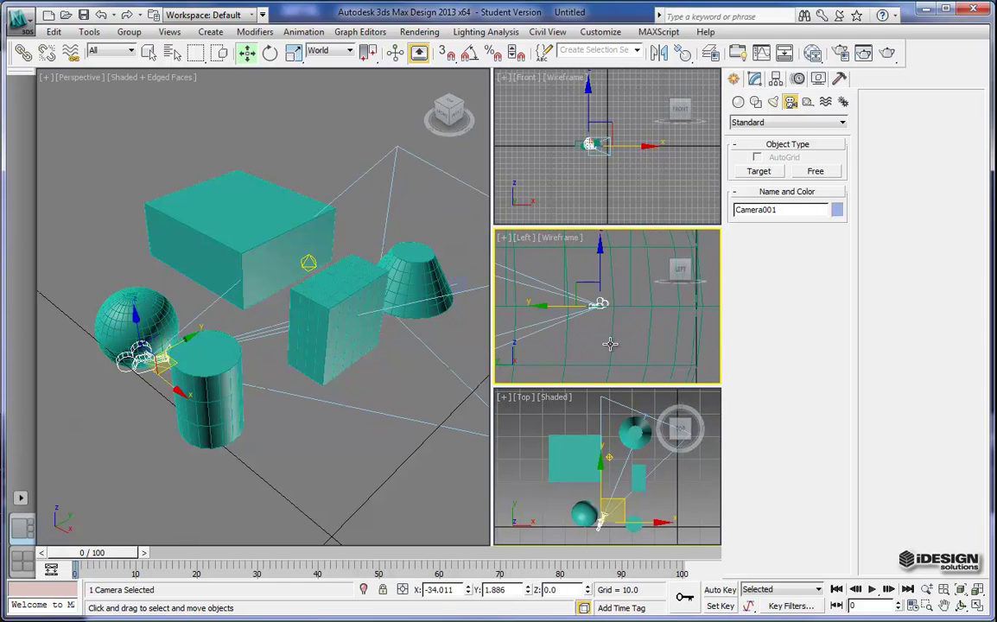
scroll(607, 273, "down", 5)
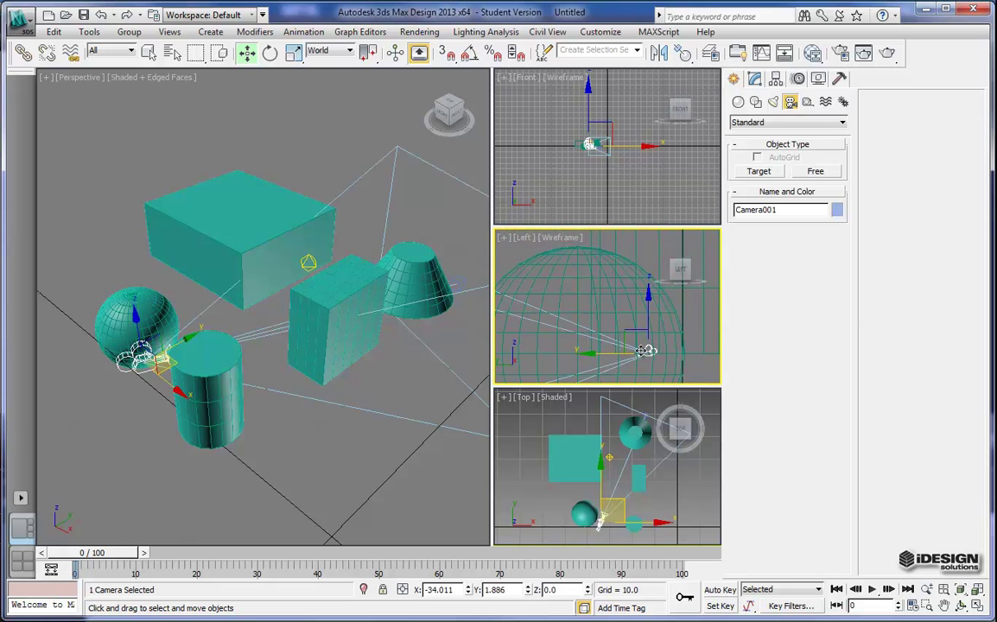
left_click_drag(646, 308, 650, 258)
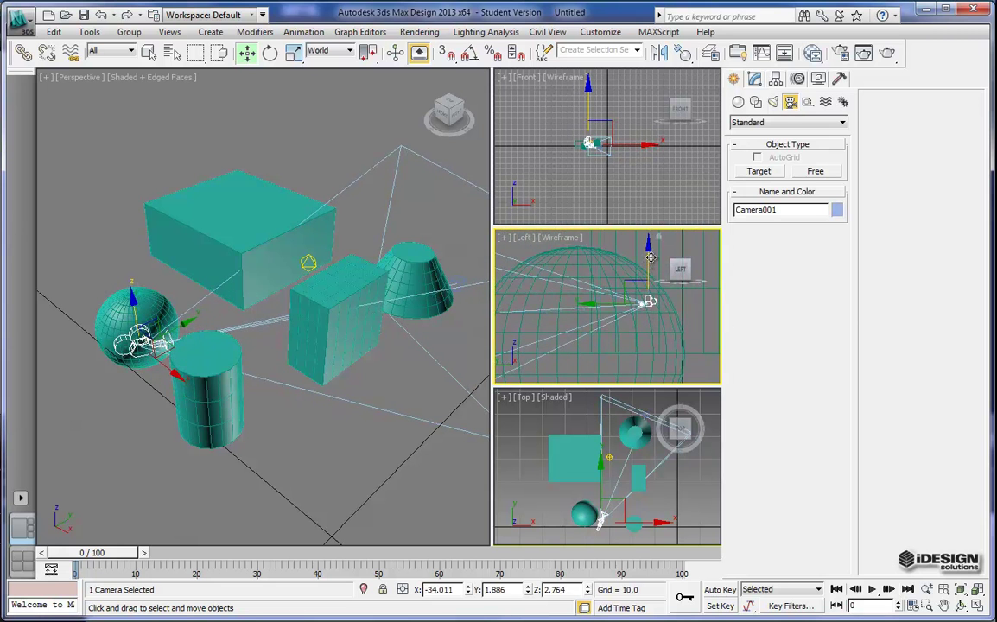
Switch the Perspective viewport to Camera001 and reframe the cone between the two boxes
left_click(78, 83)
left_click(78, 77)
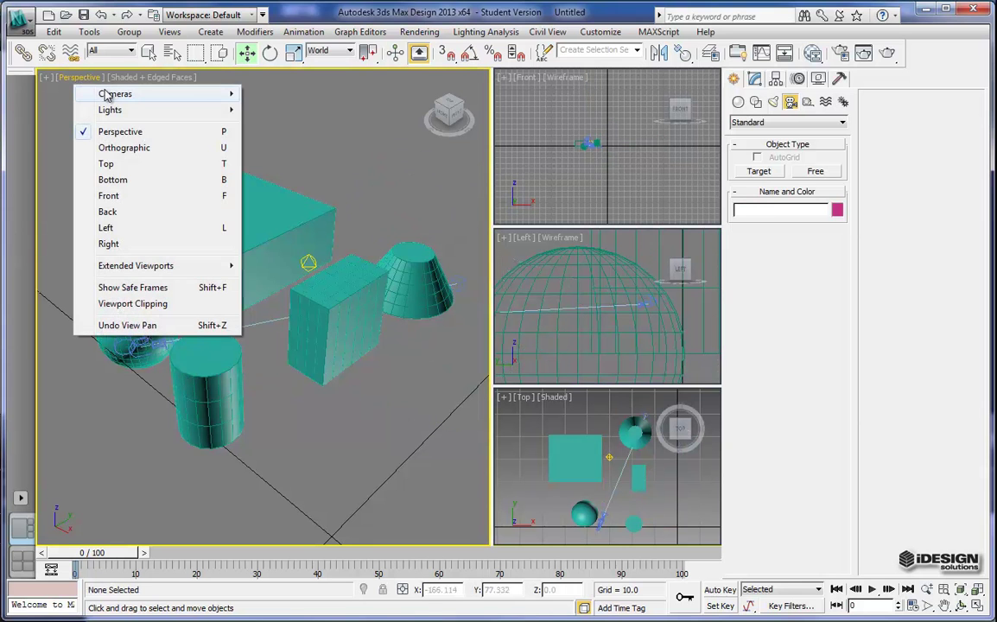
mouse_move(107, 95)
left_click(279, 95)
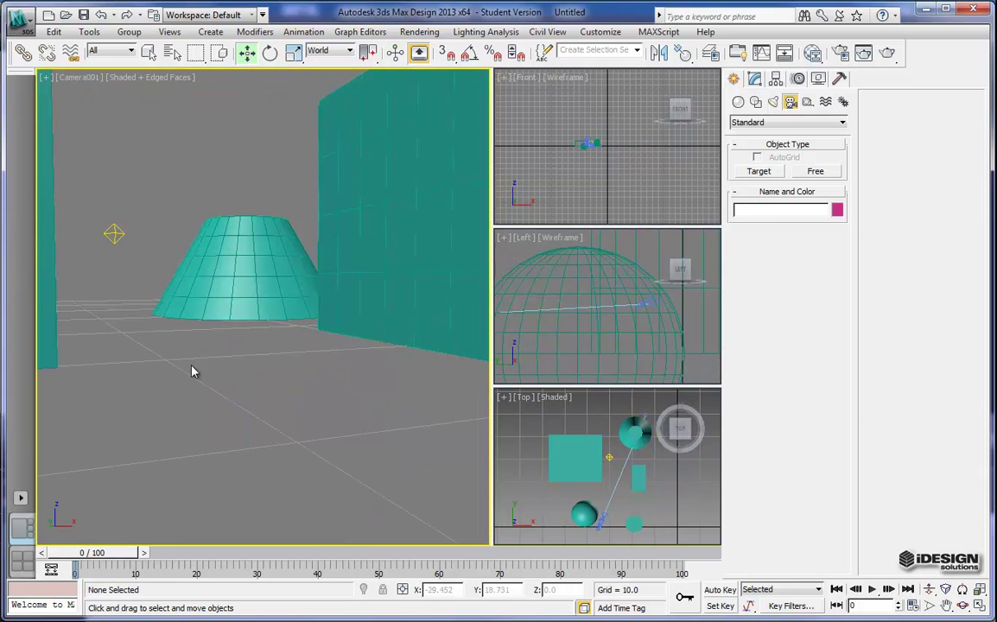
middle_click_drag(192, 371, 223, 338)
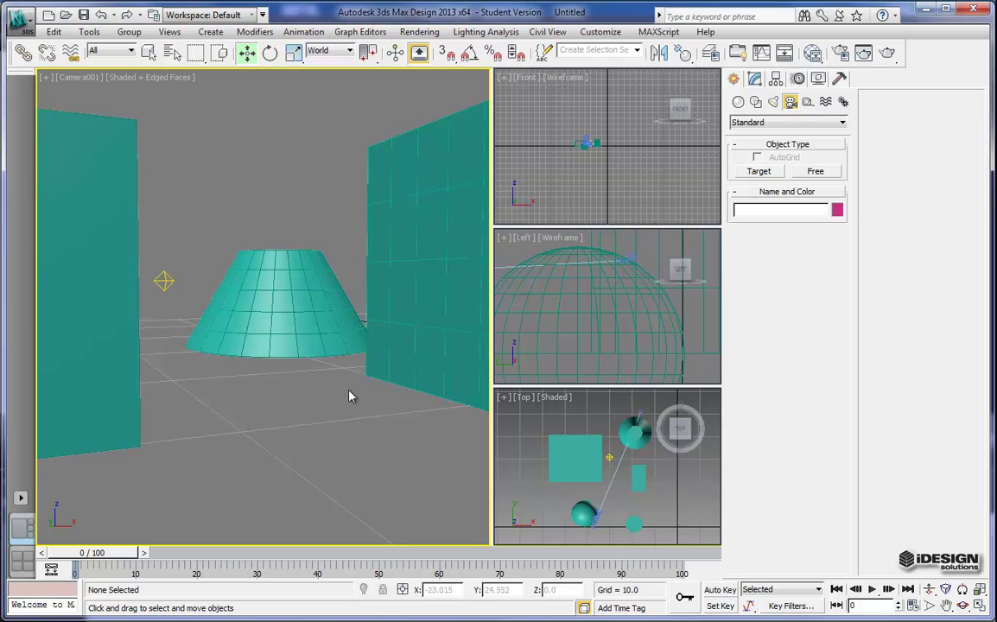
Narrow Cone001's Radius 1, make it taller, and set its Height Segments to 10
left_click(322, 305)
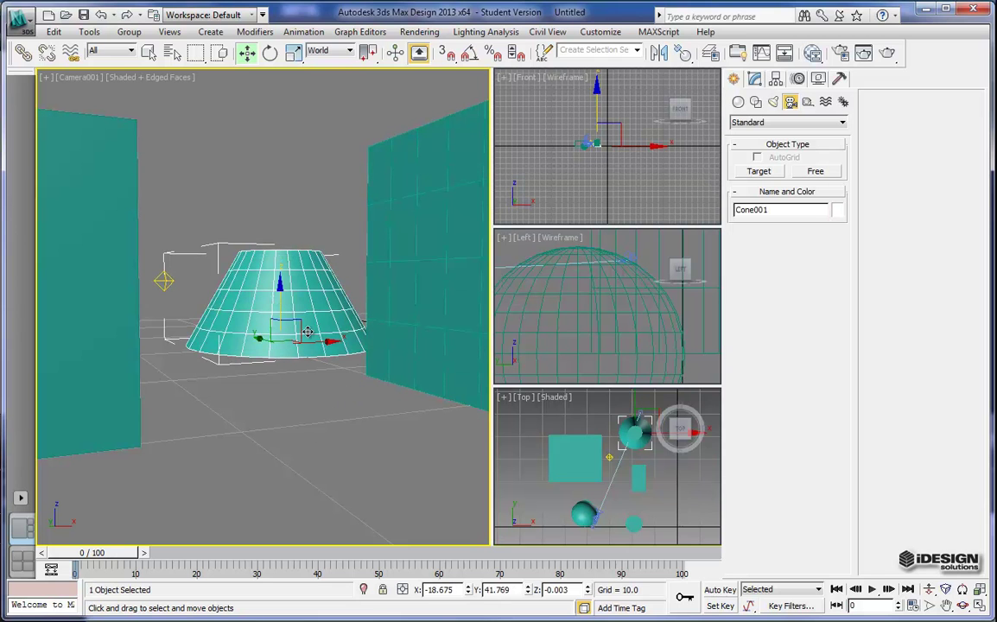
left_click(754, 78)
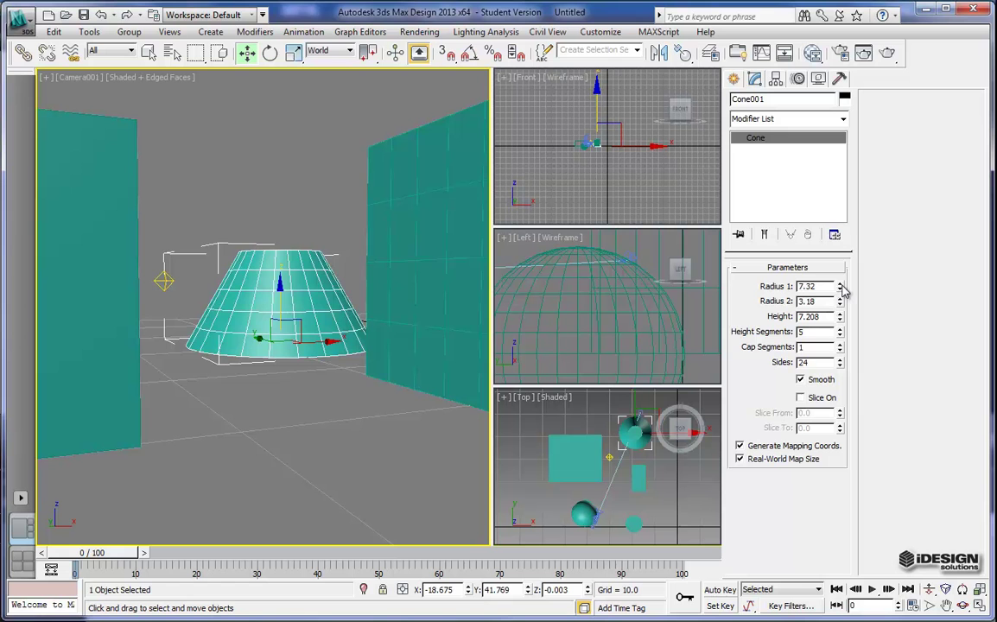
left_click_drag(842, 291, 840, 256)
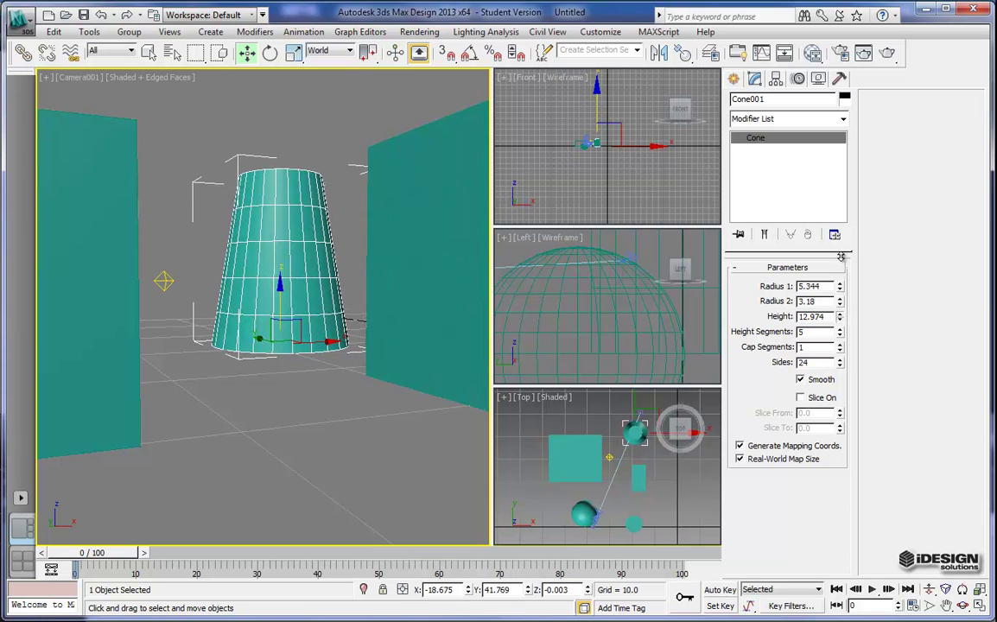
left_click(841, 333)
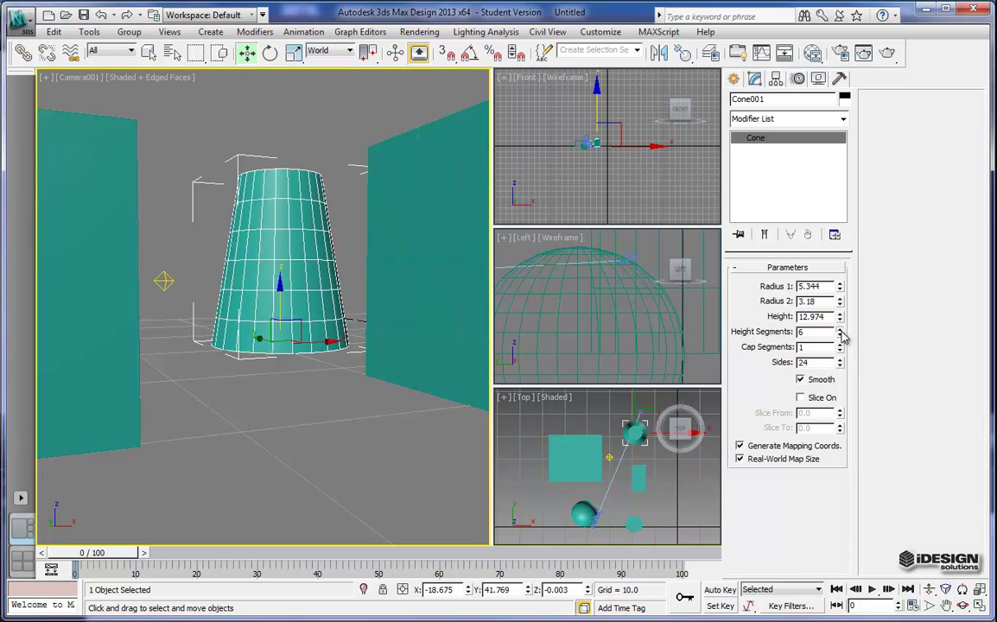
left_click_drag(842, 322, 840, 298)
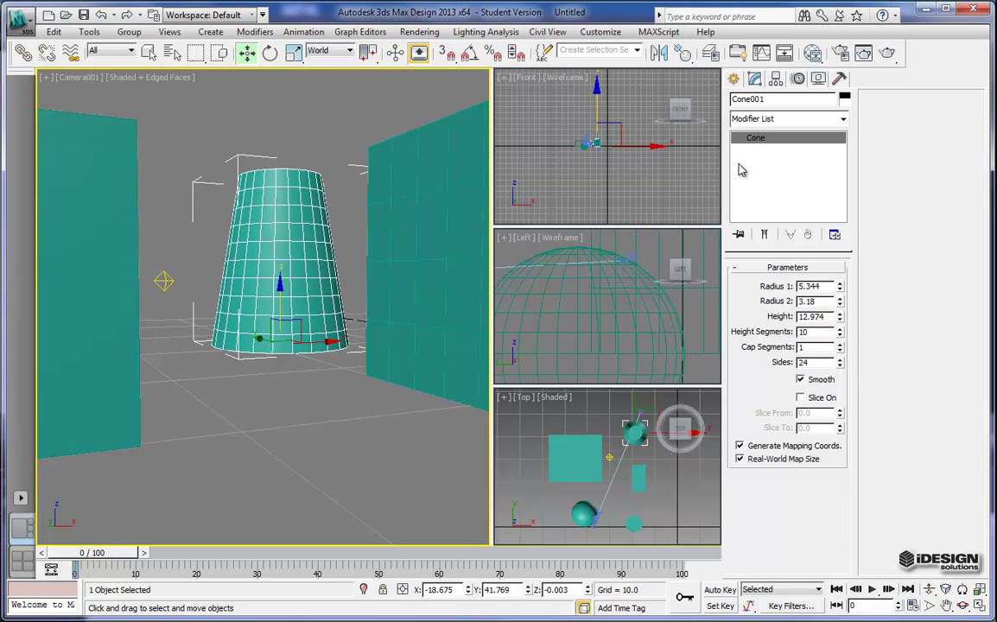
left_click(733, 79)
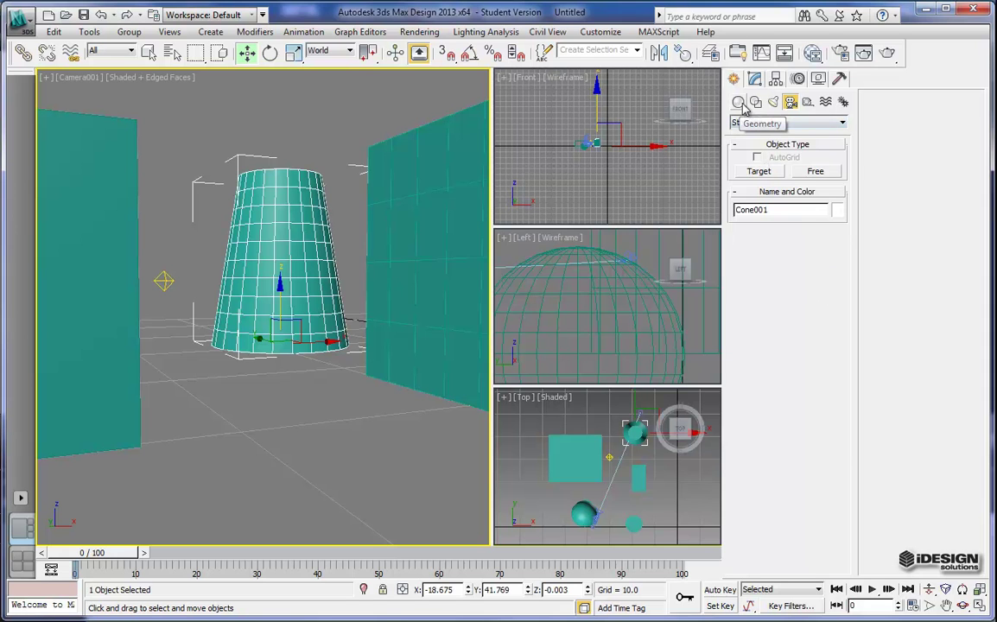
Show the Standard Primitives object types, Box through Plane, under Geometry in the Create panel
left_click(836, 125)
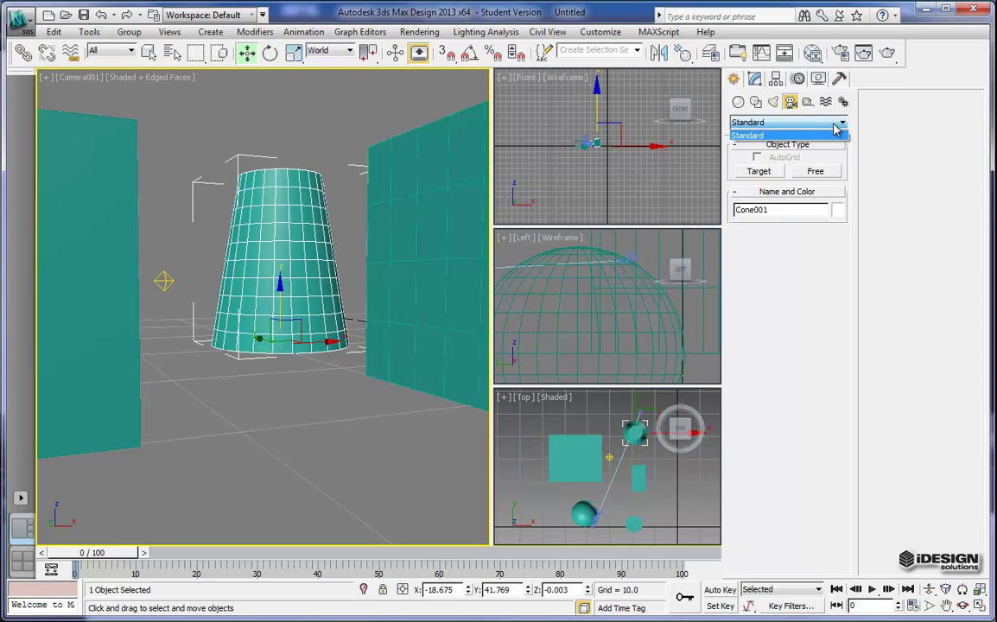
left_click(739, 102)
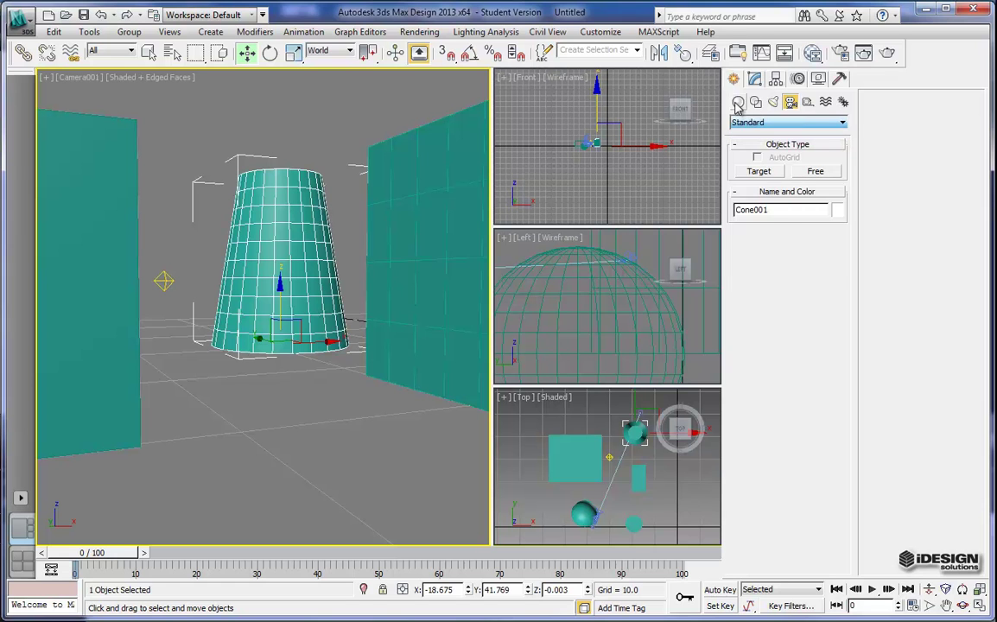
left_click(739, 102)
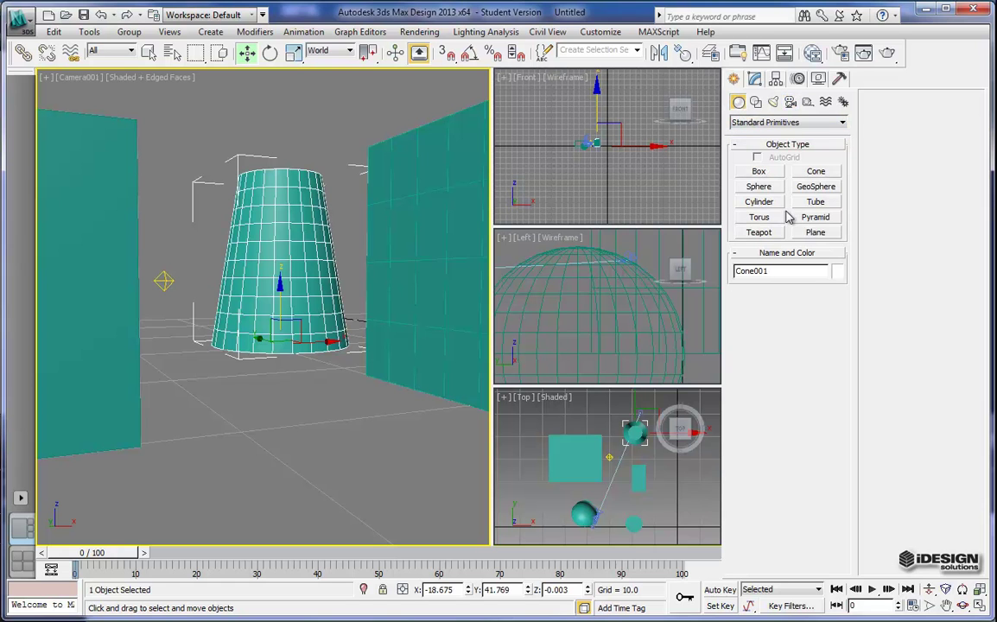